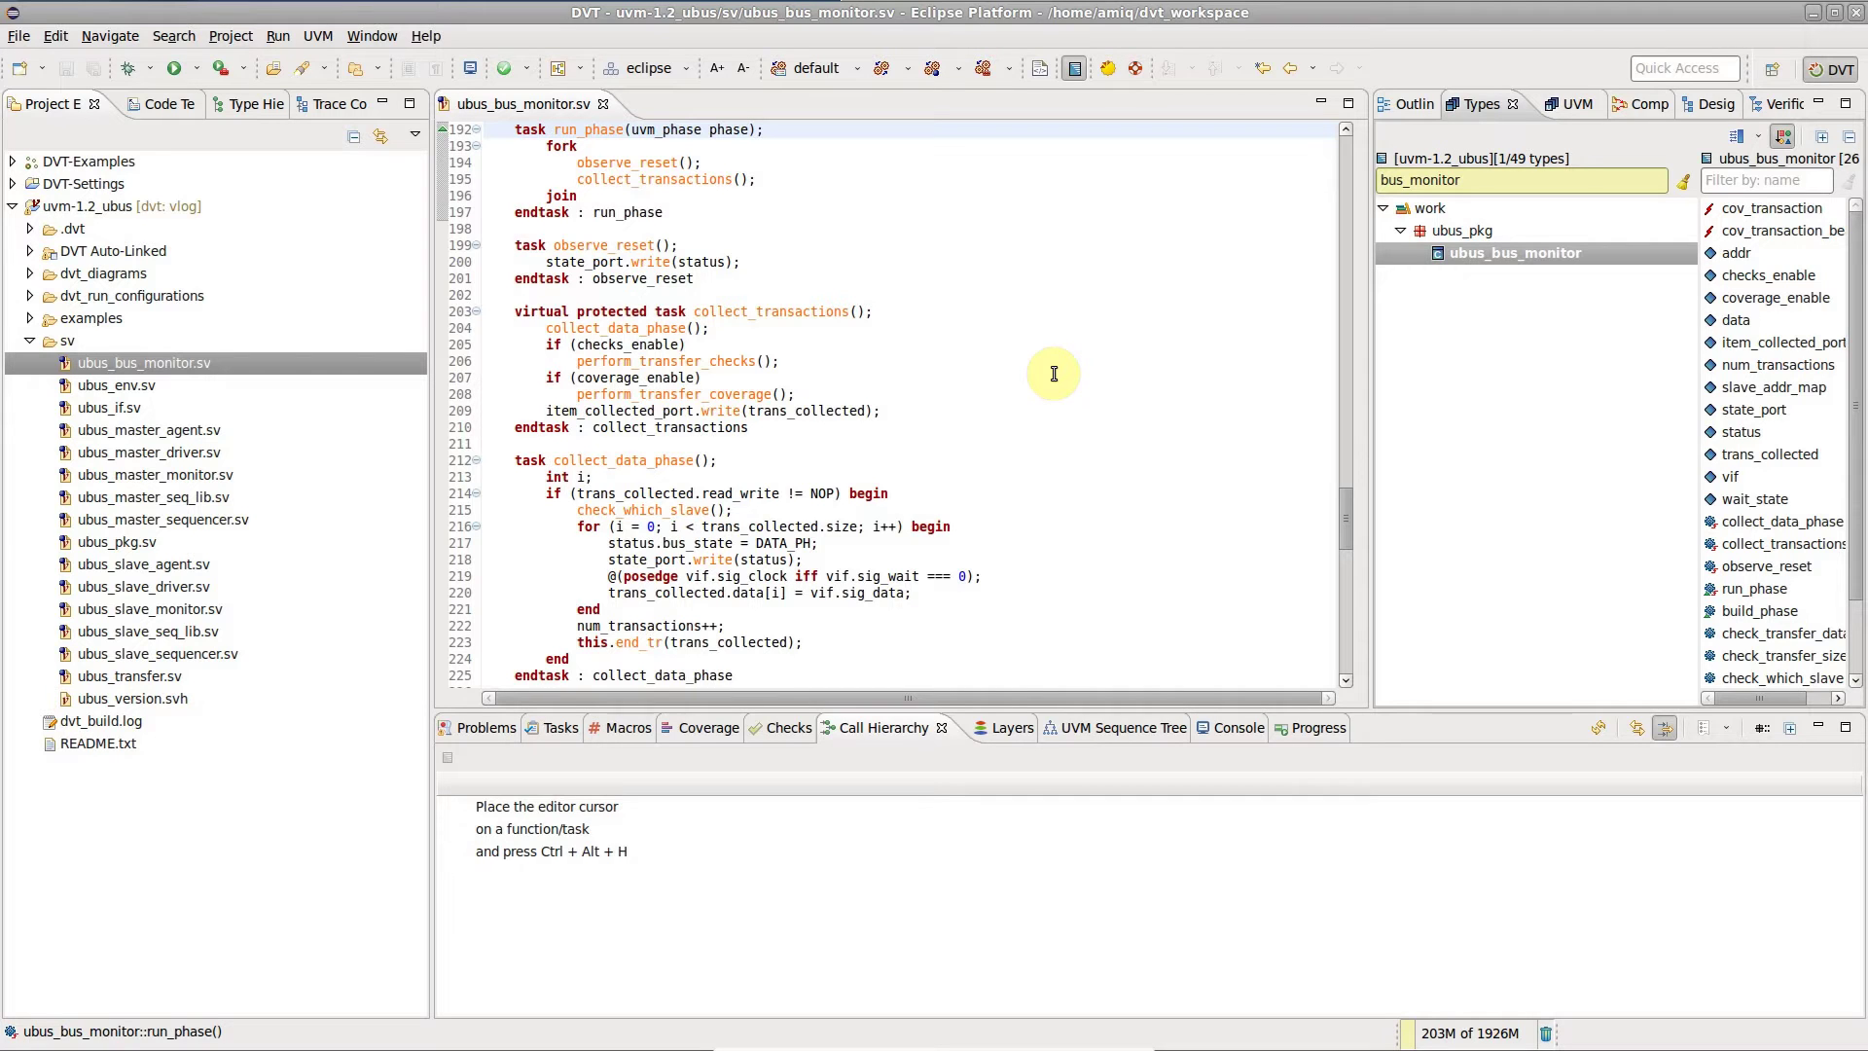
- Place the caret on the run_phase task at line 192 of ubus_bus_monitor
click(595, 131)
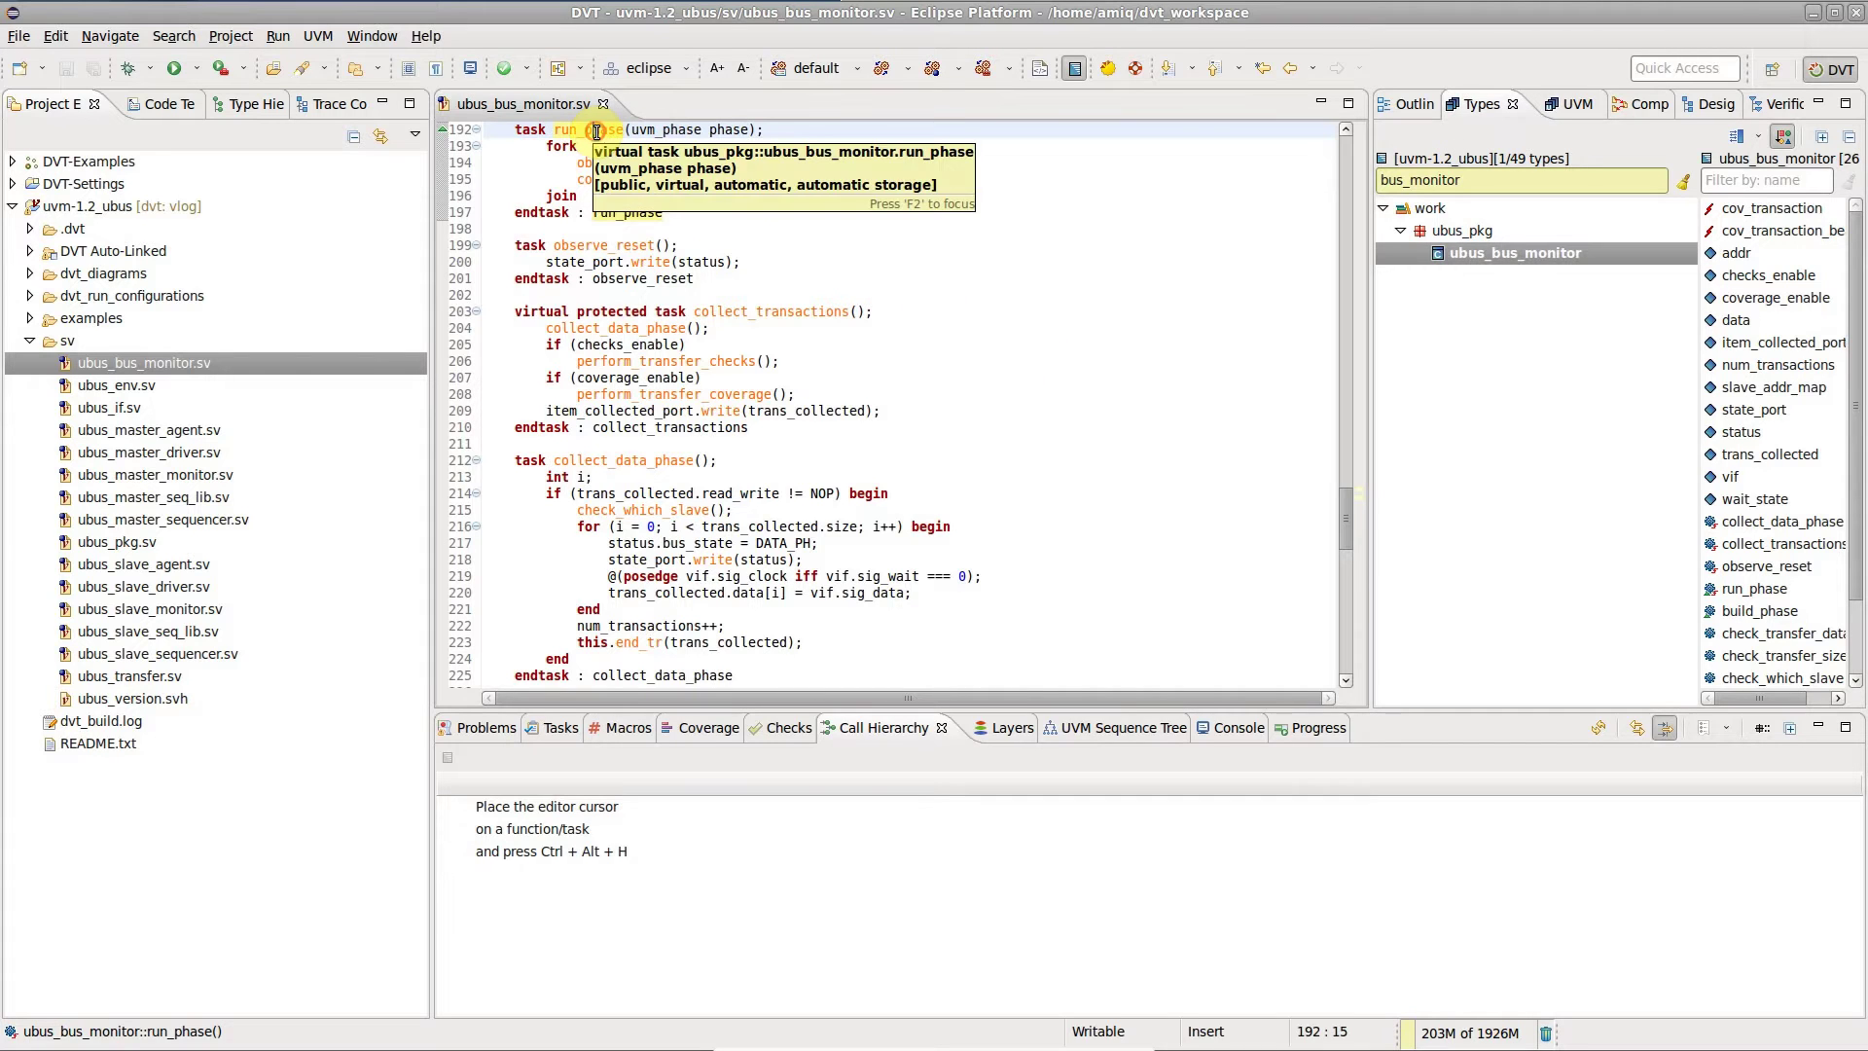
- Show the call hierarchy of run_phase and expand its fork node
right_click(596, 130)
mouse_move(642, 254)
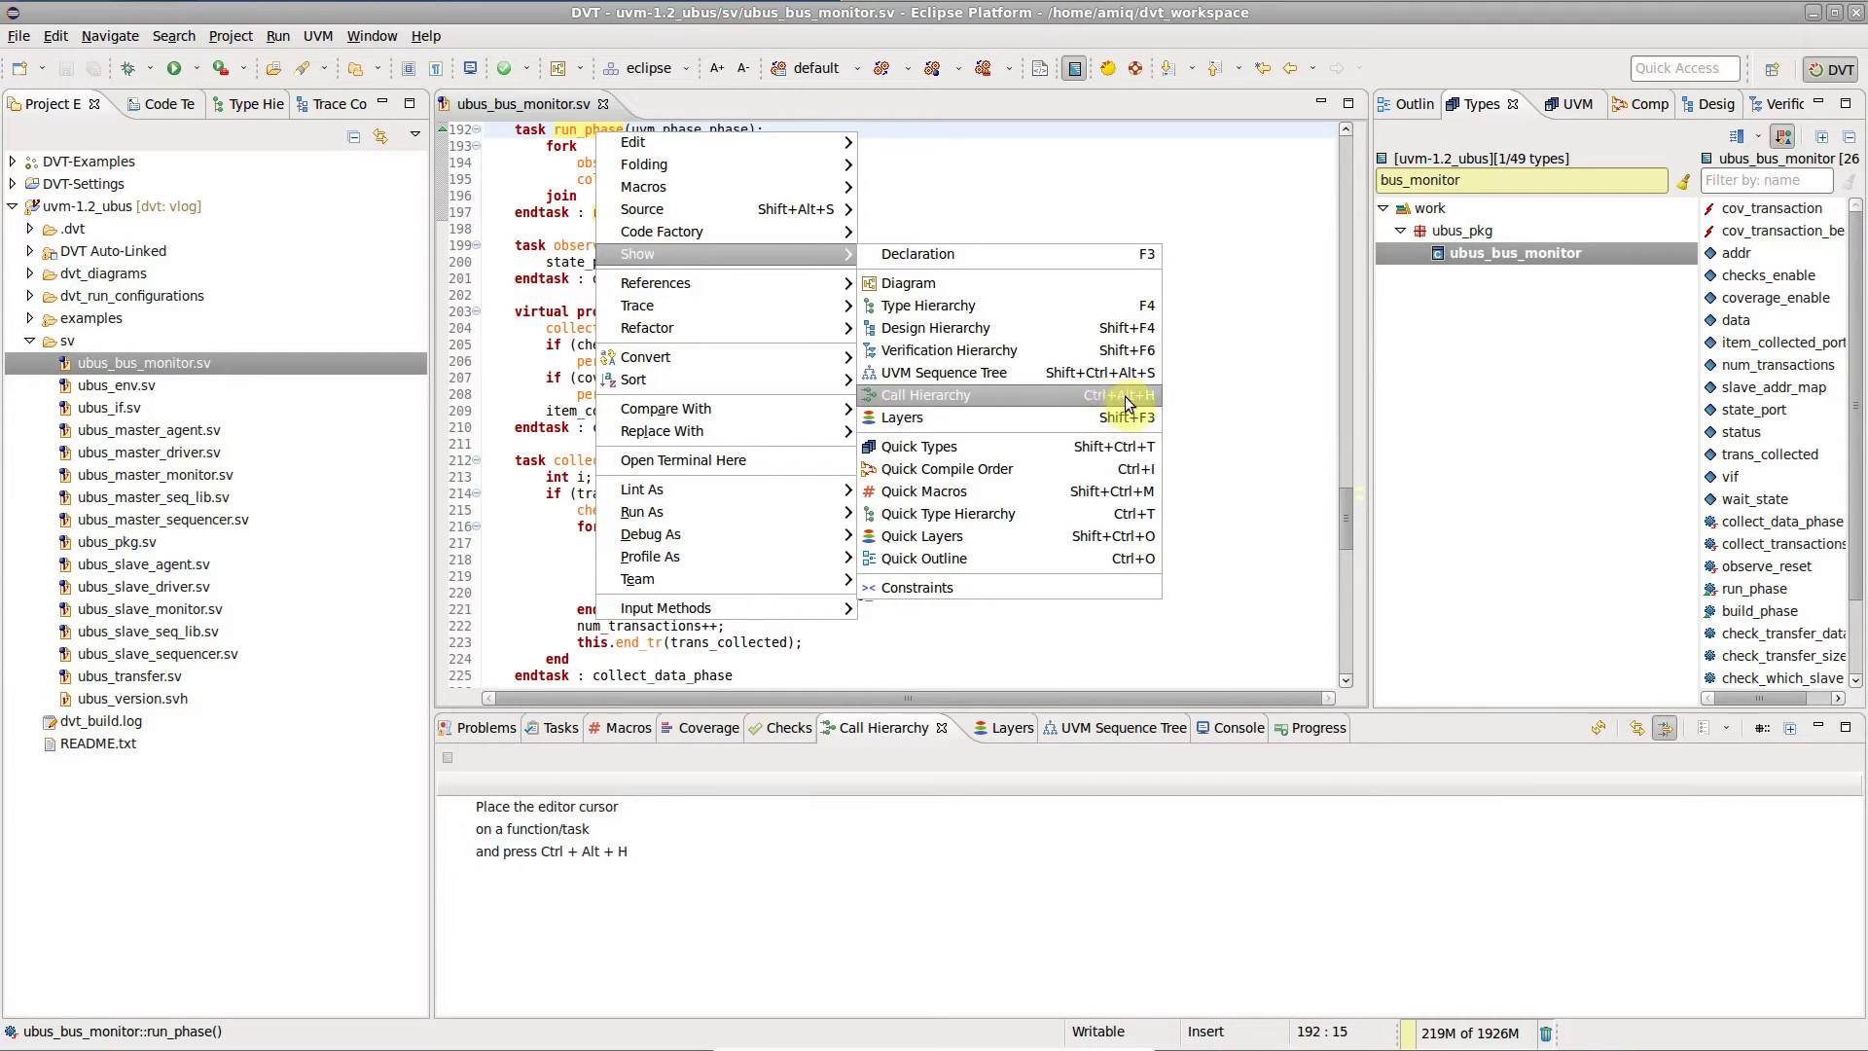
click(1066, 393)
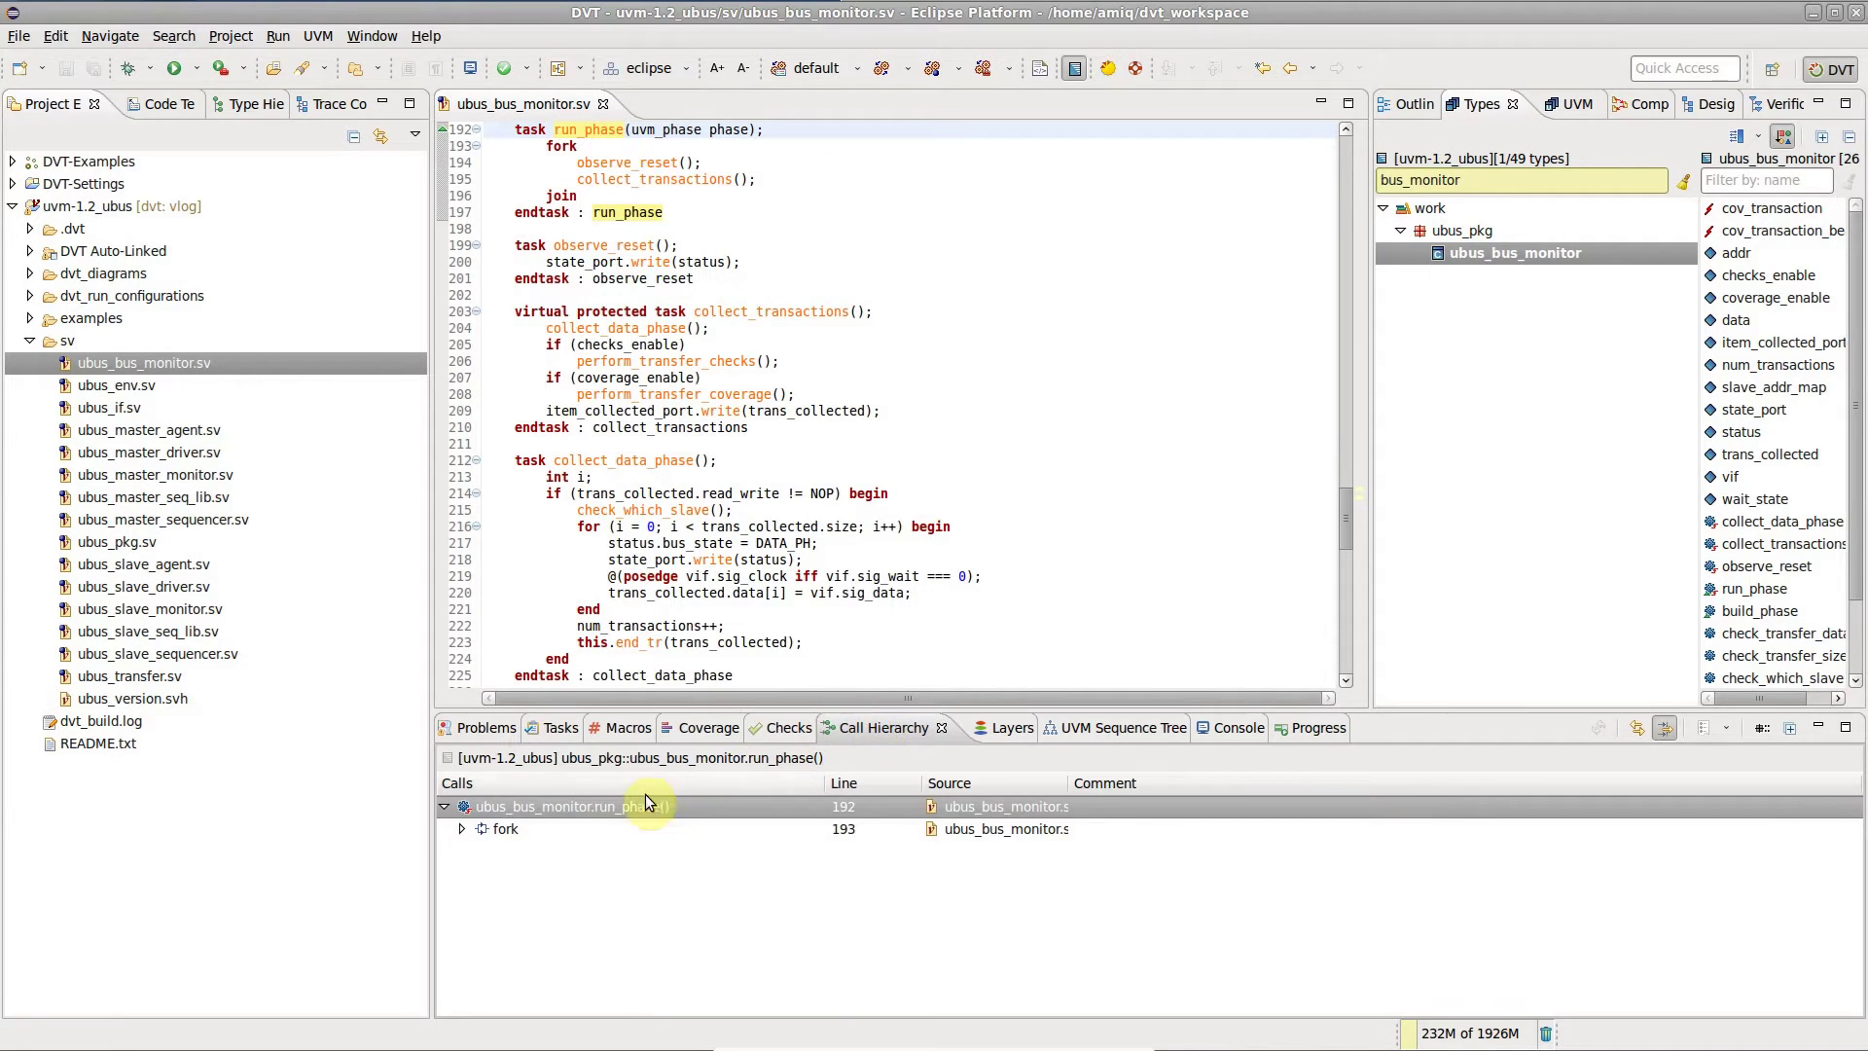
click(462, 830)
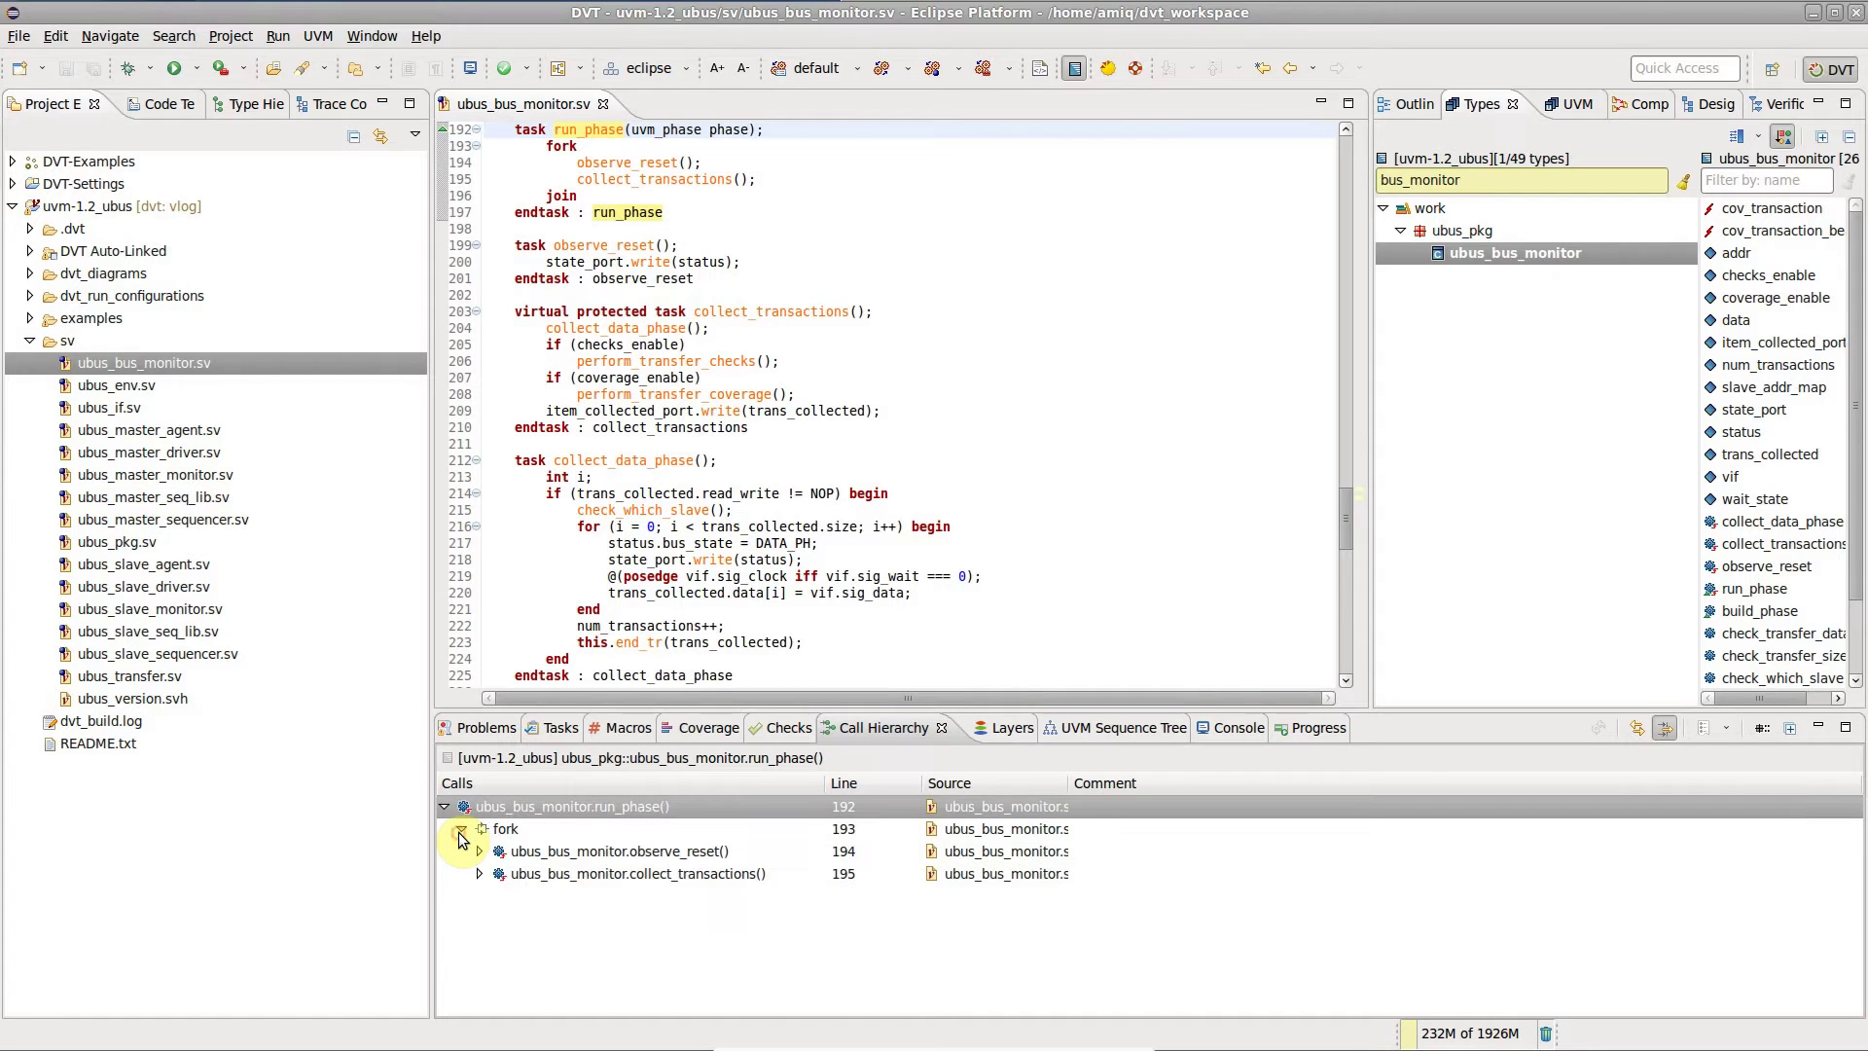
- Select the observe_reset() and collect_transactions() calls and their forked lines in the code
click(735, 850)
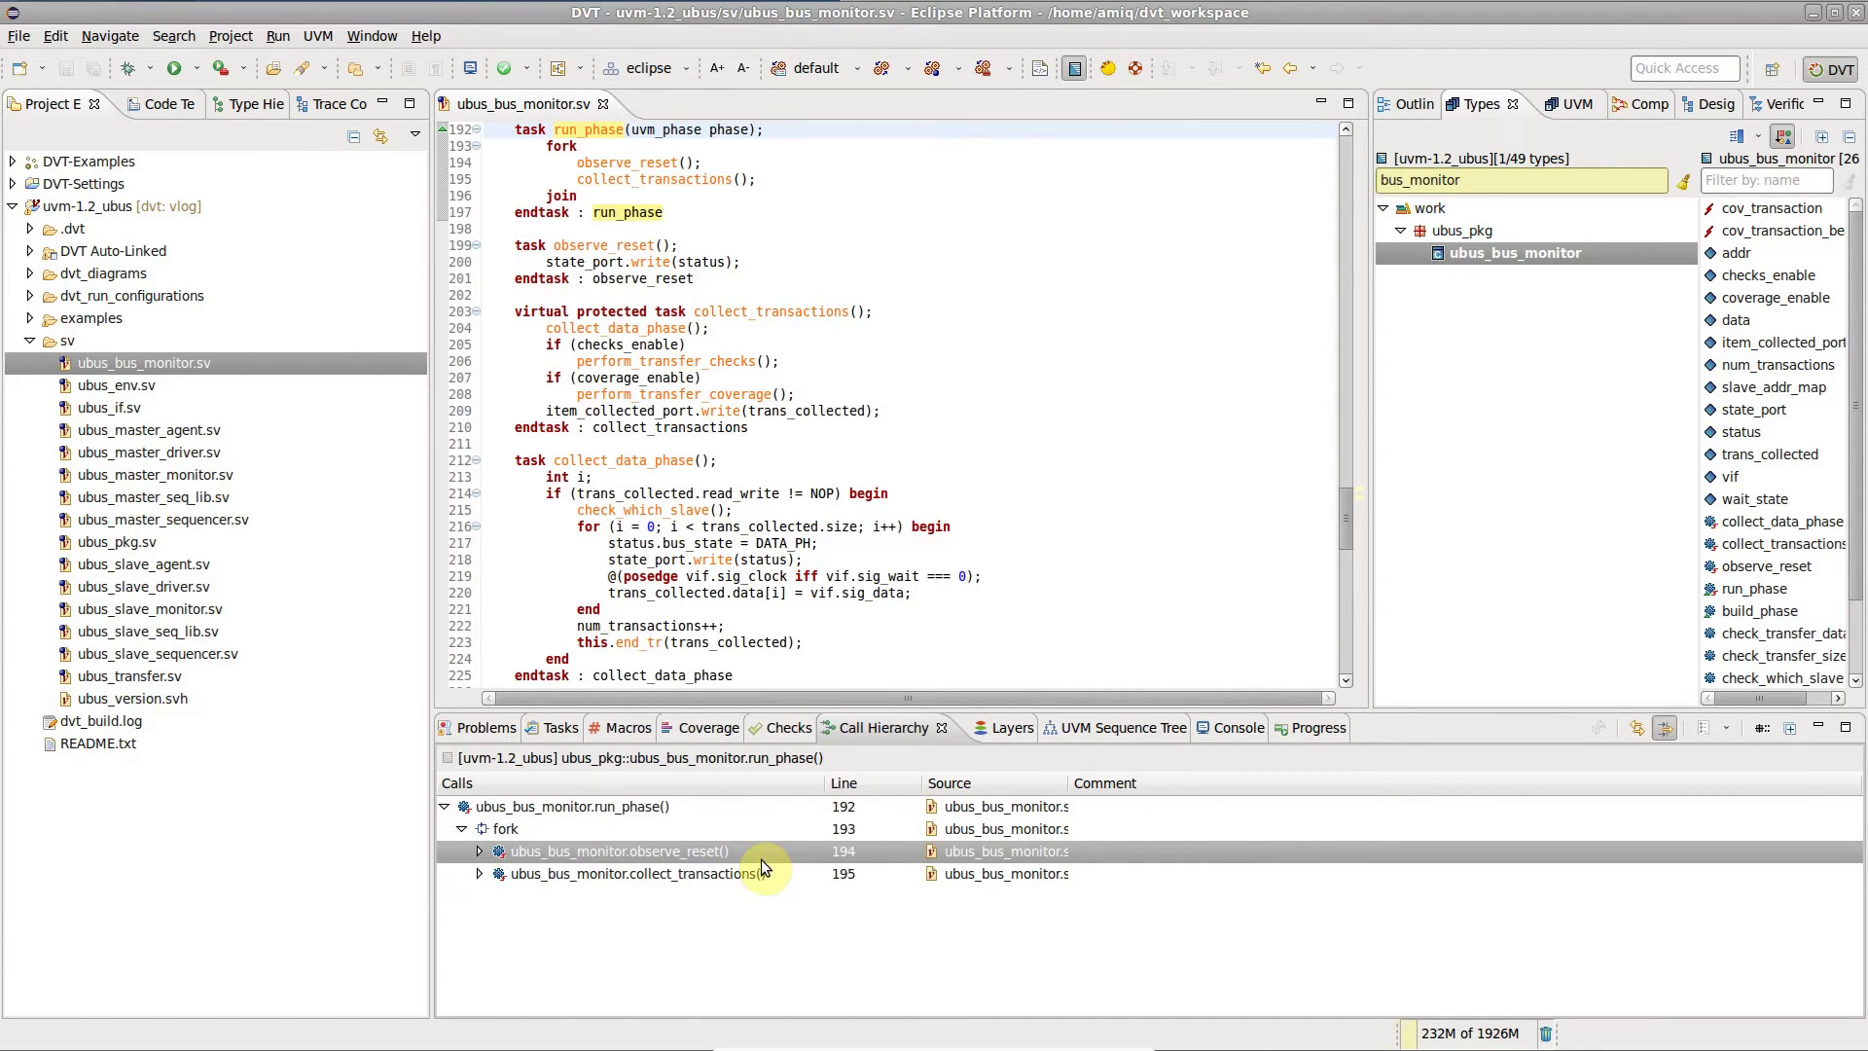
click(773, 873)
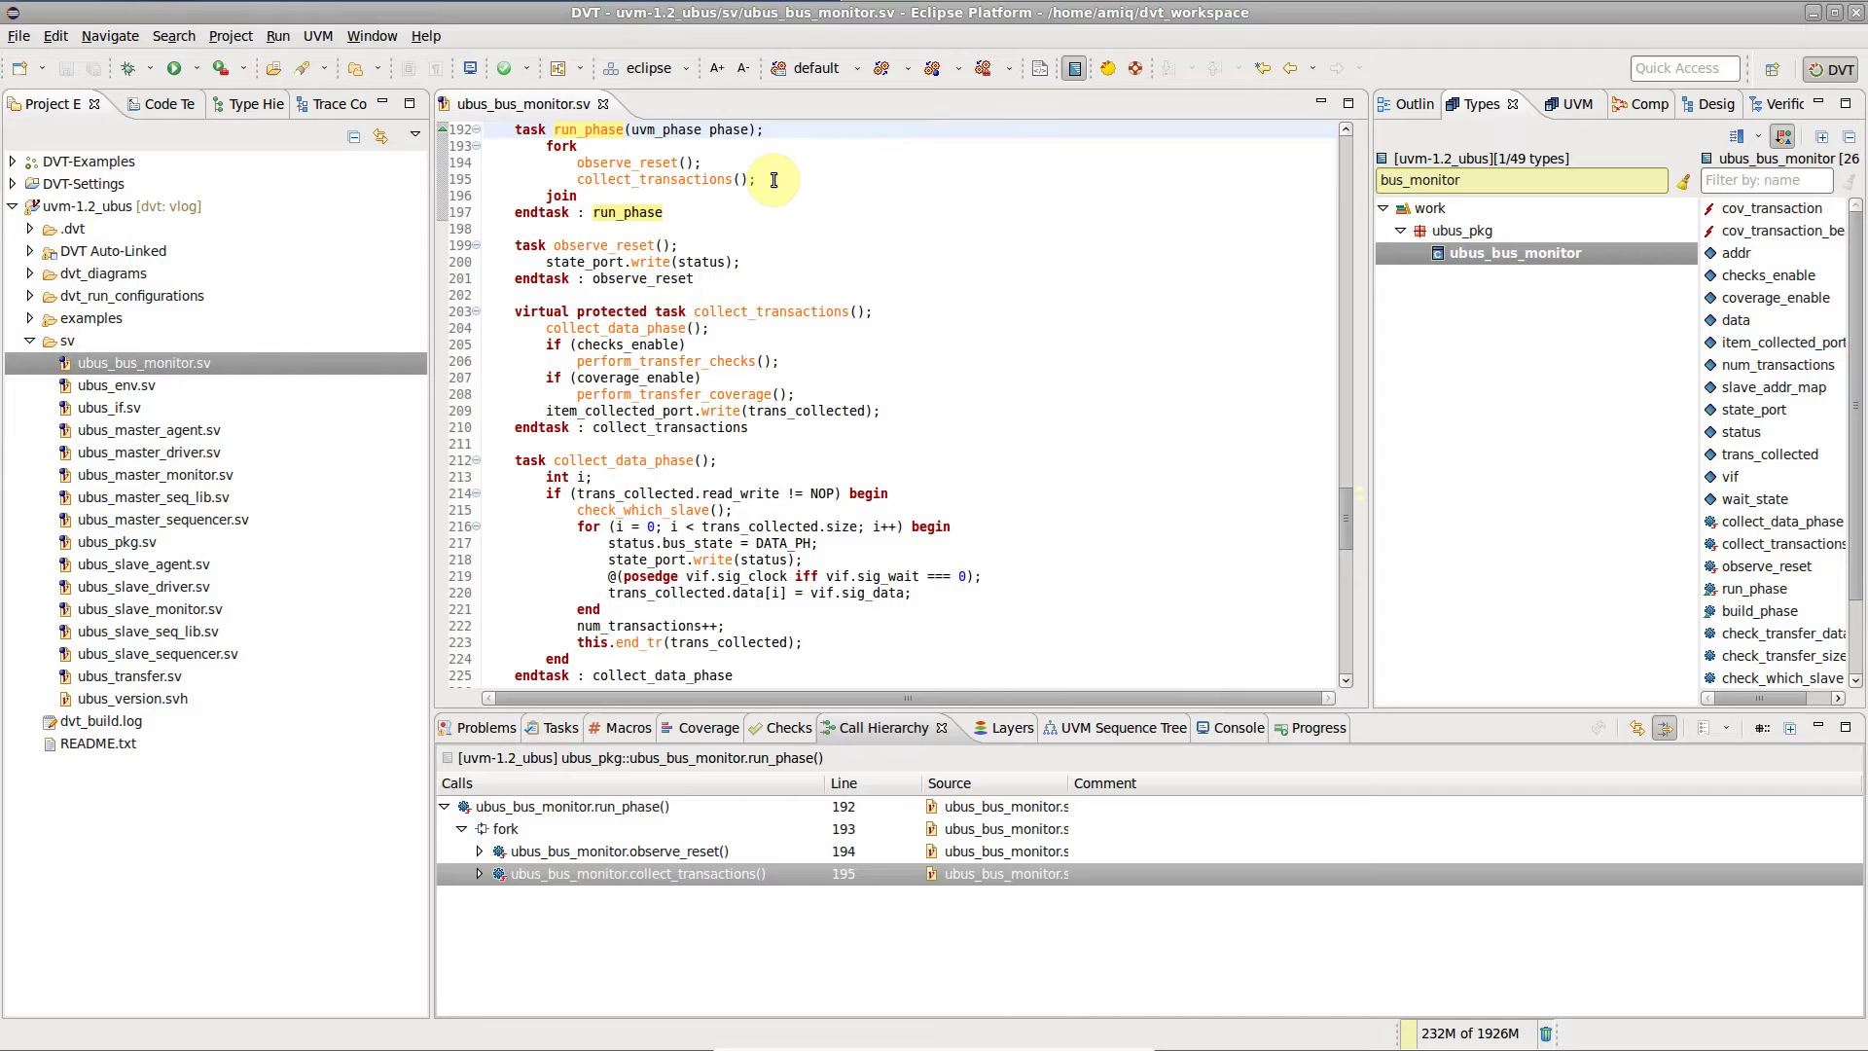
drag(773, 178, 577, 163)
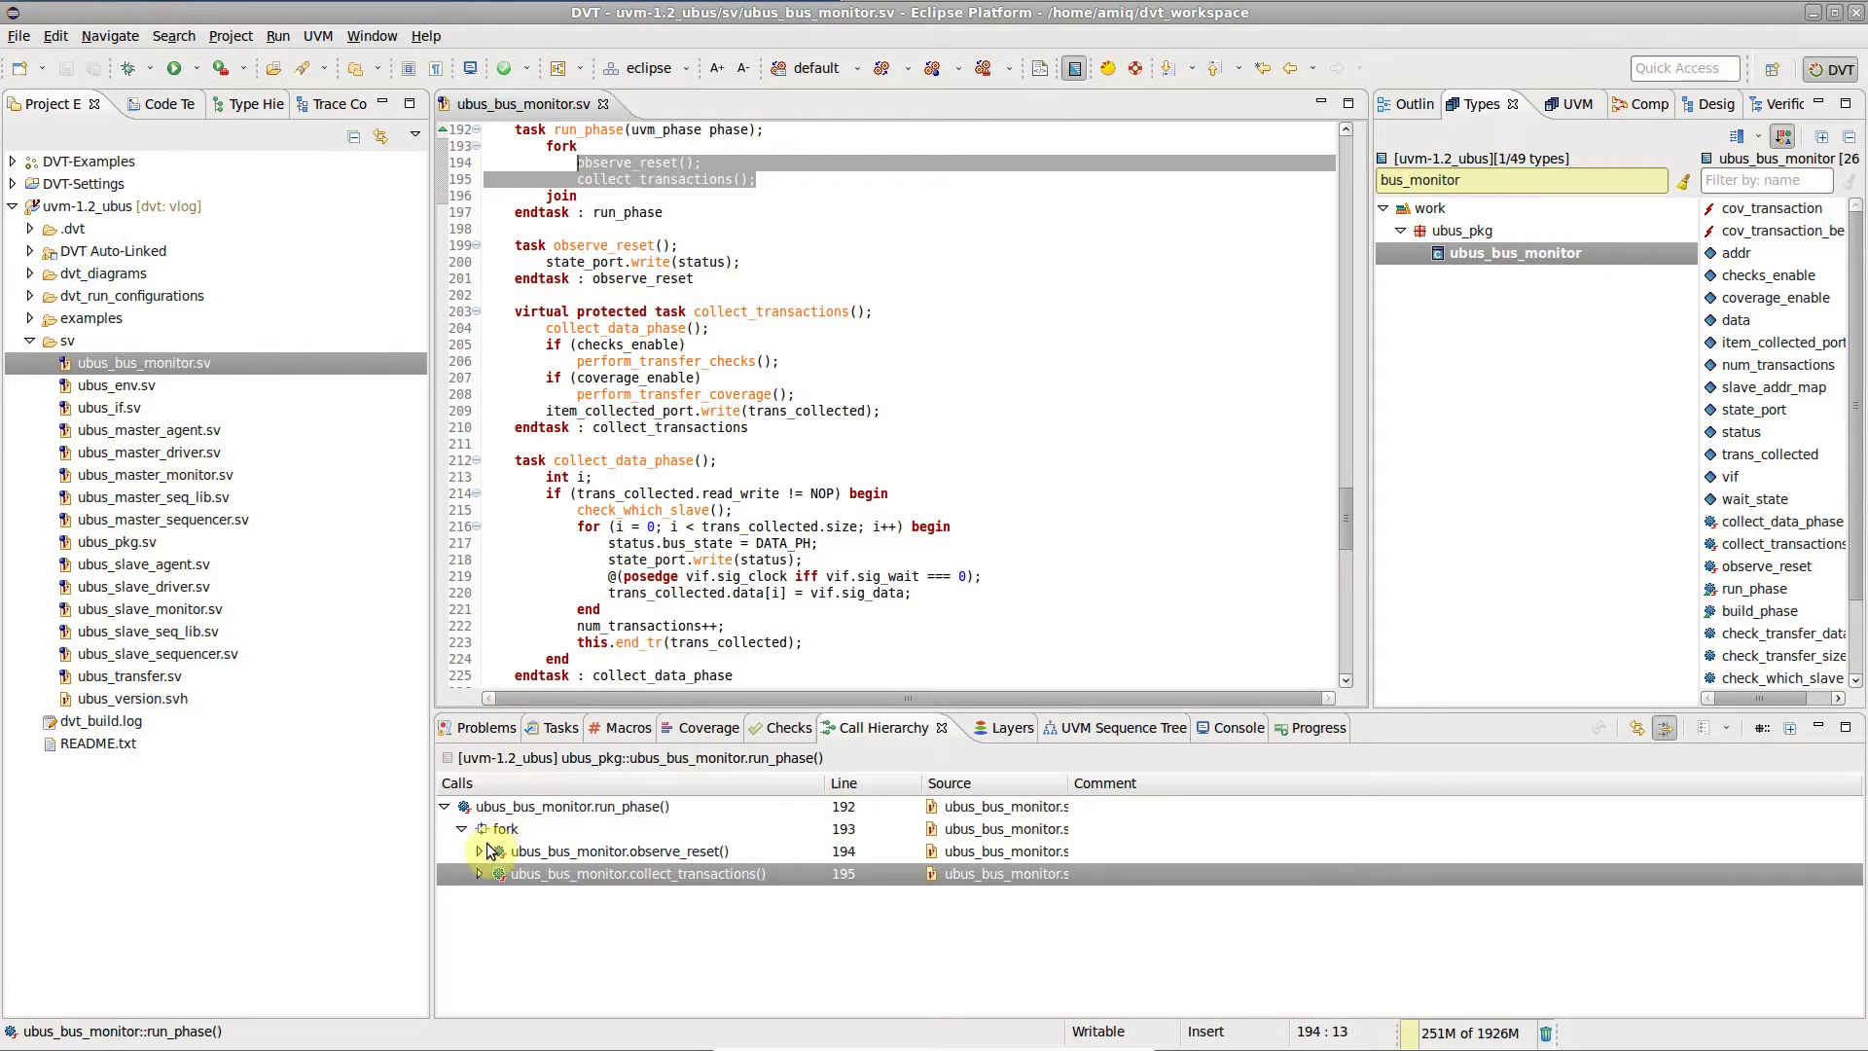
- Expand collect_transactions() and if (checks_enable), then jump to perform_transfer_checks on line 206
click(482, 873)
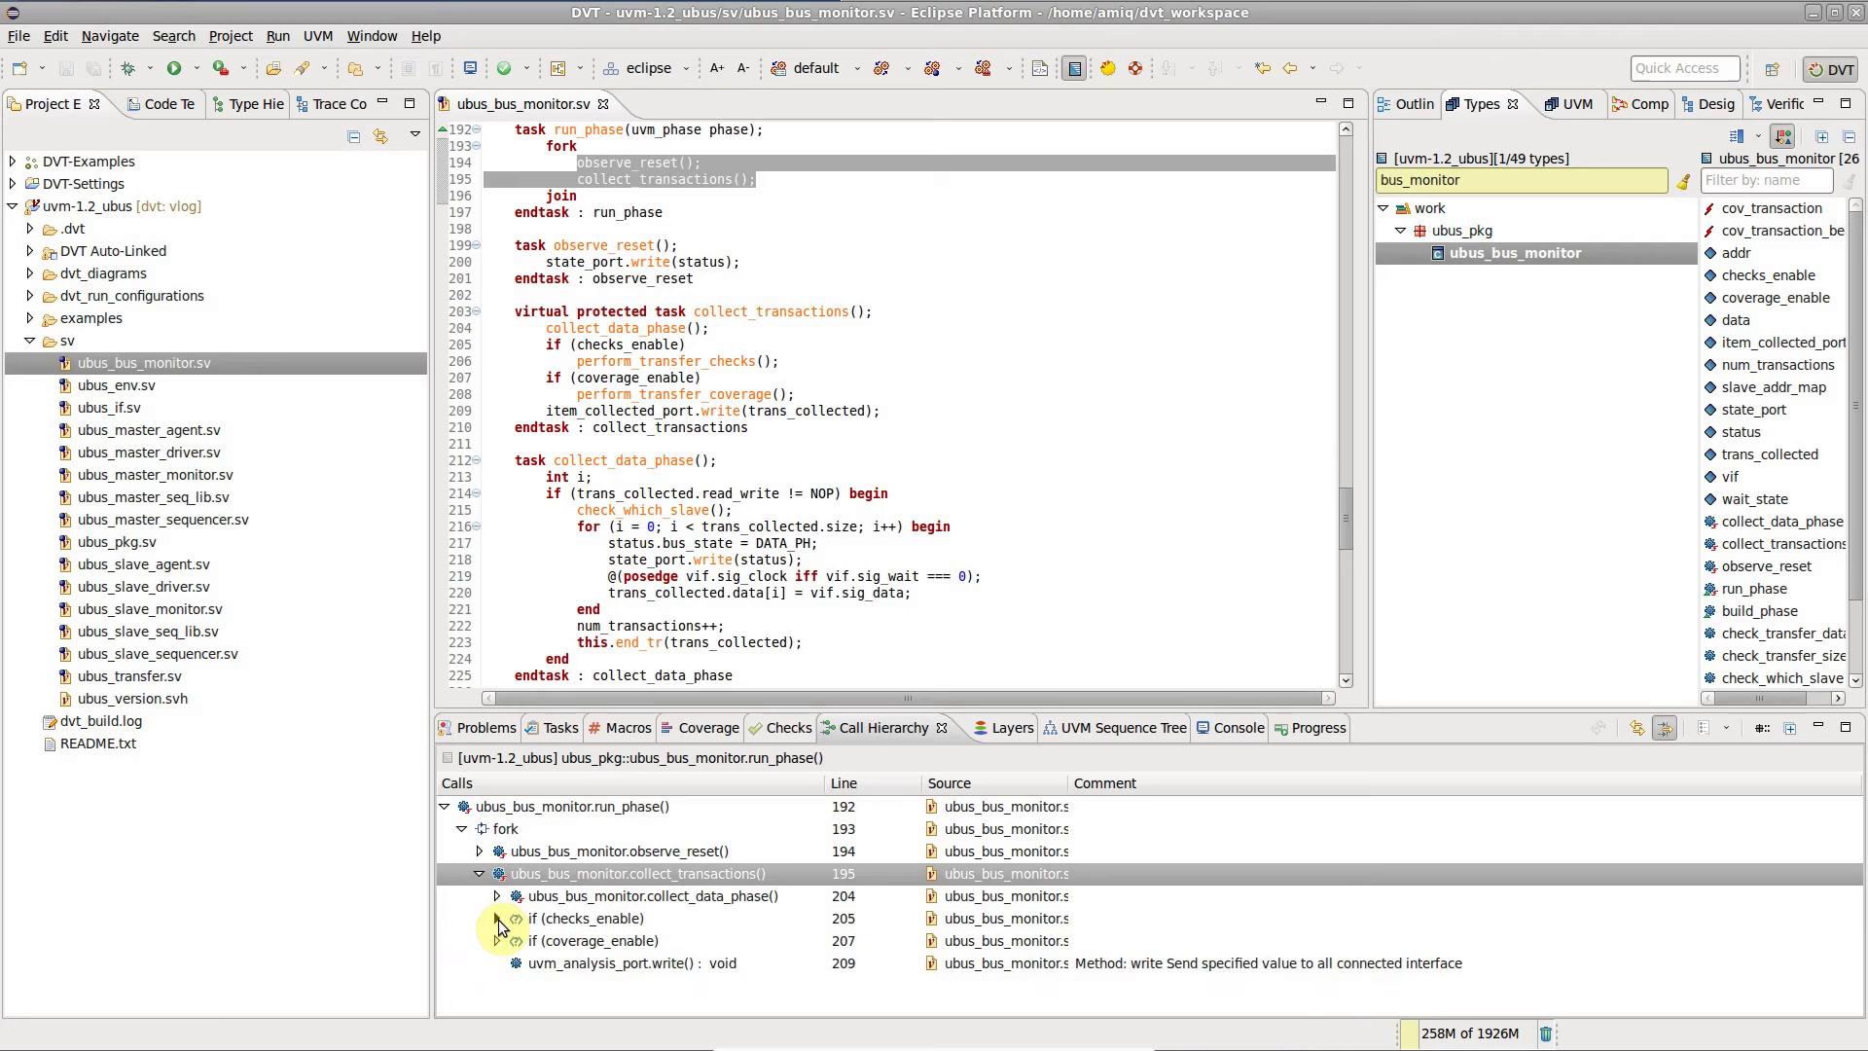
click(498, 919)
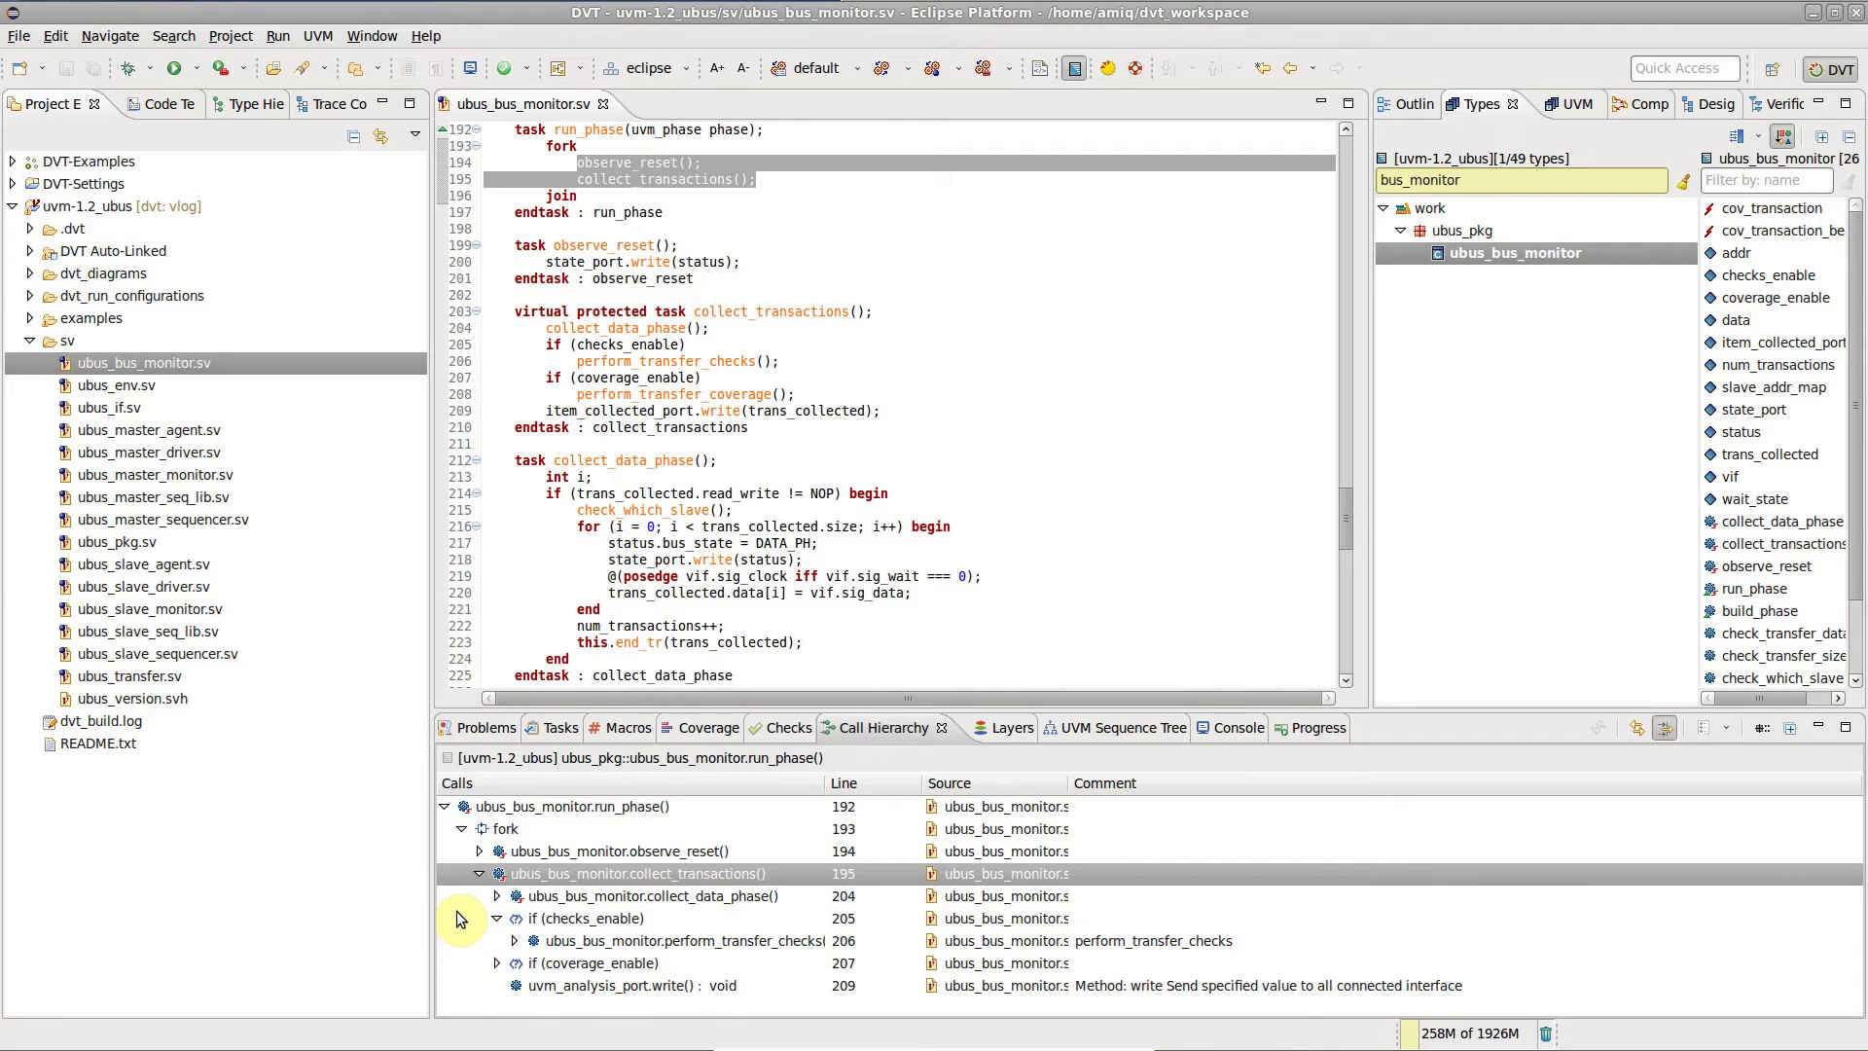
click(700, 900)
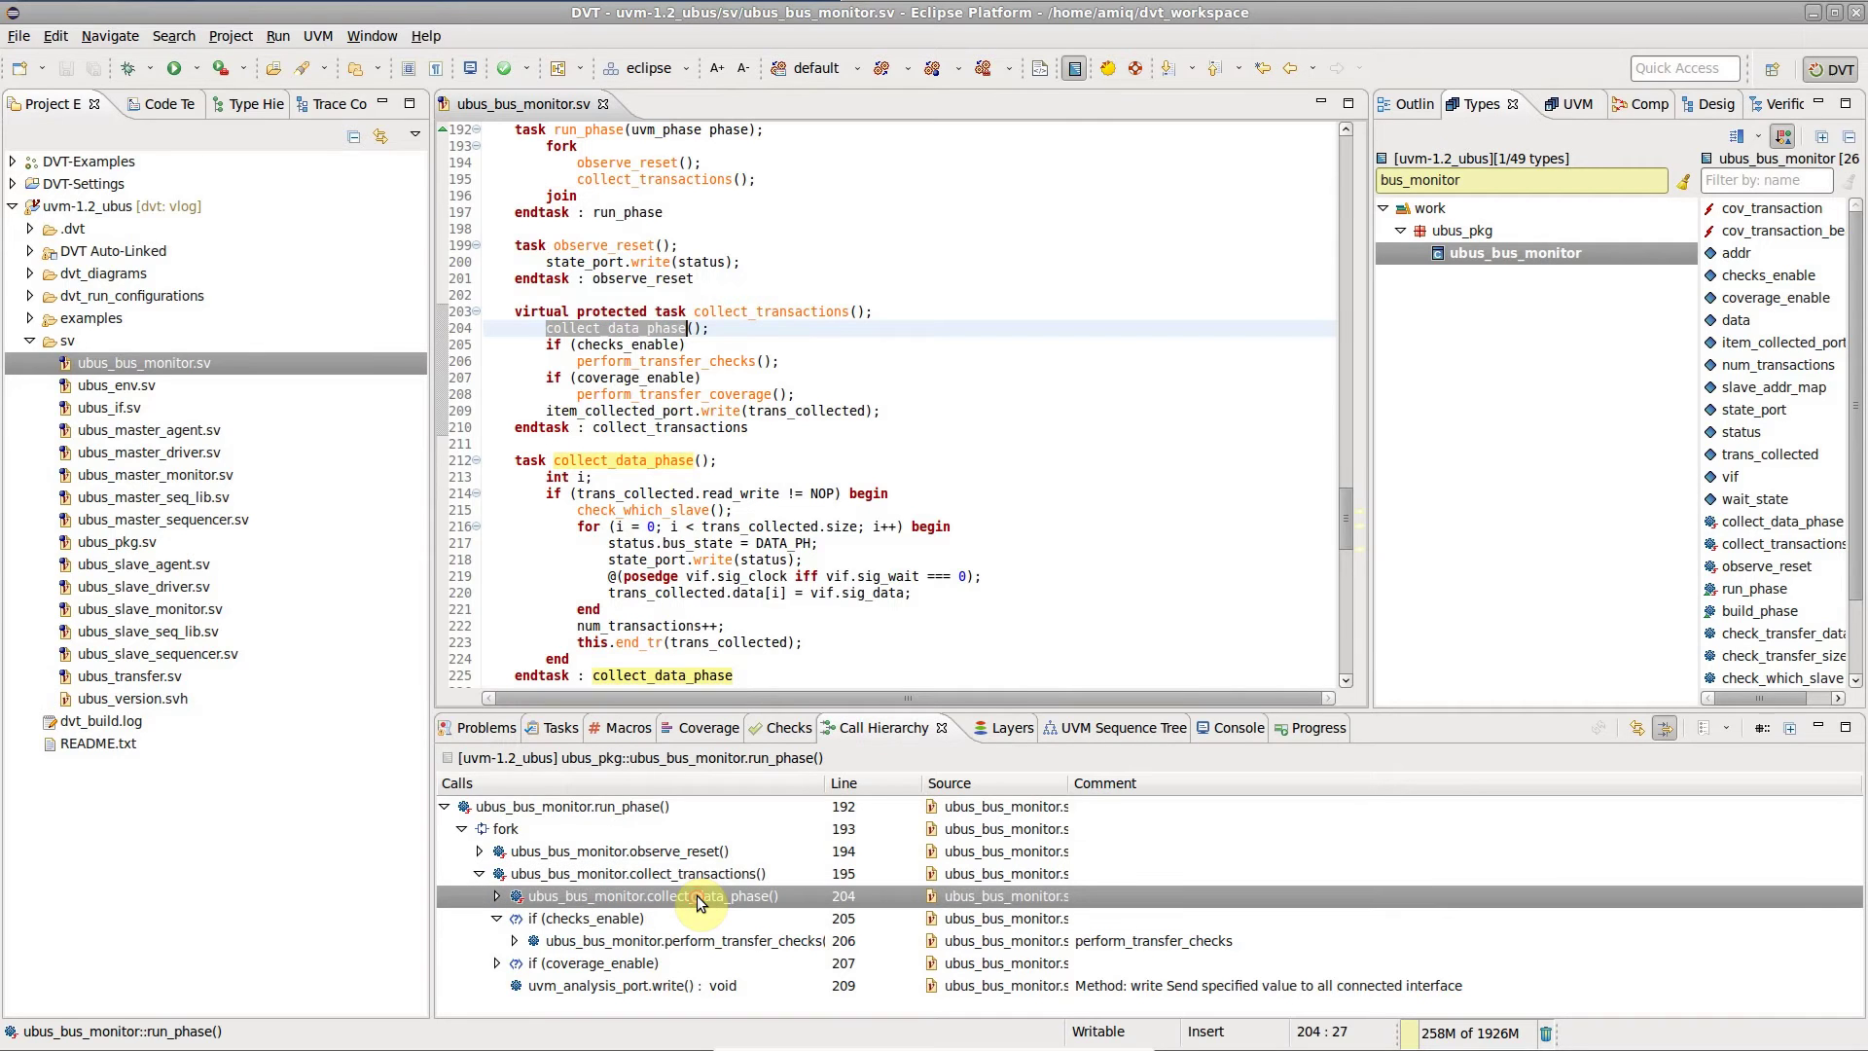
click(777, 943)
double_click(776, 943)
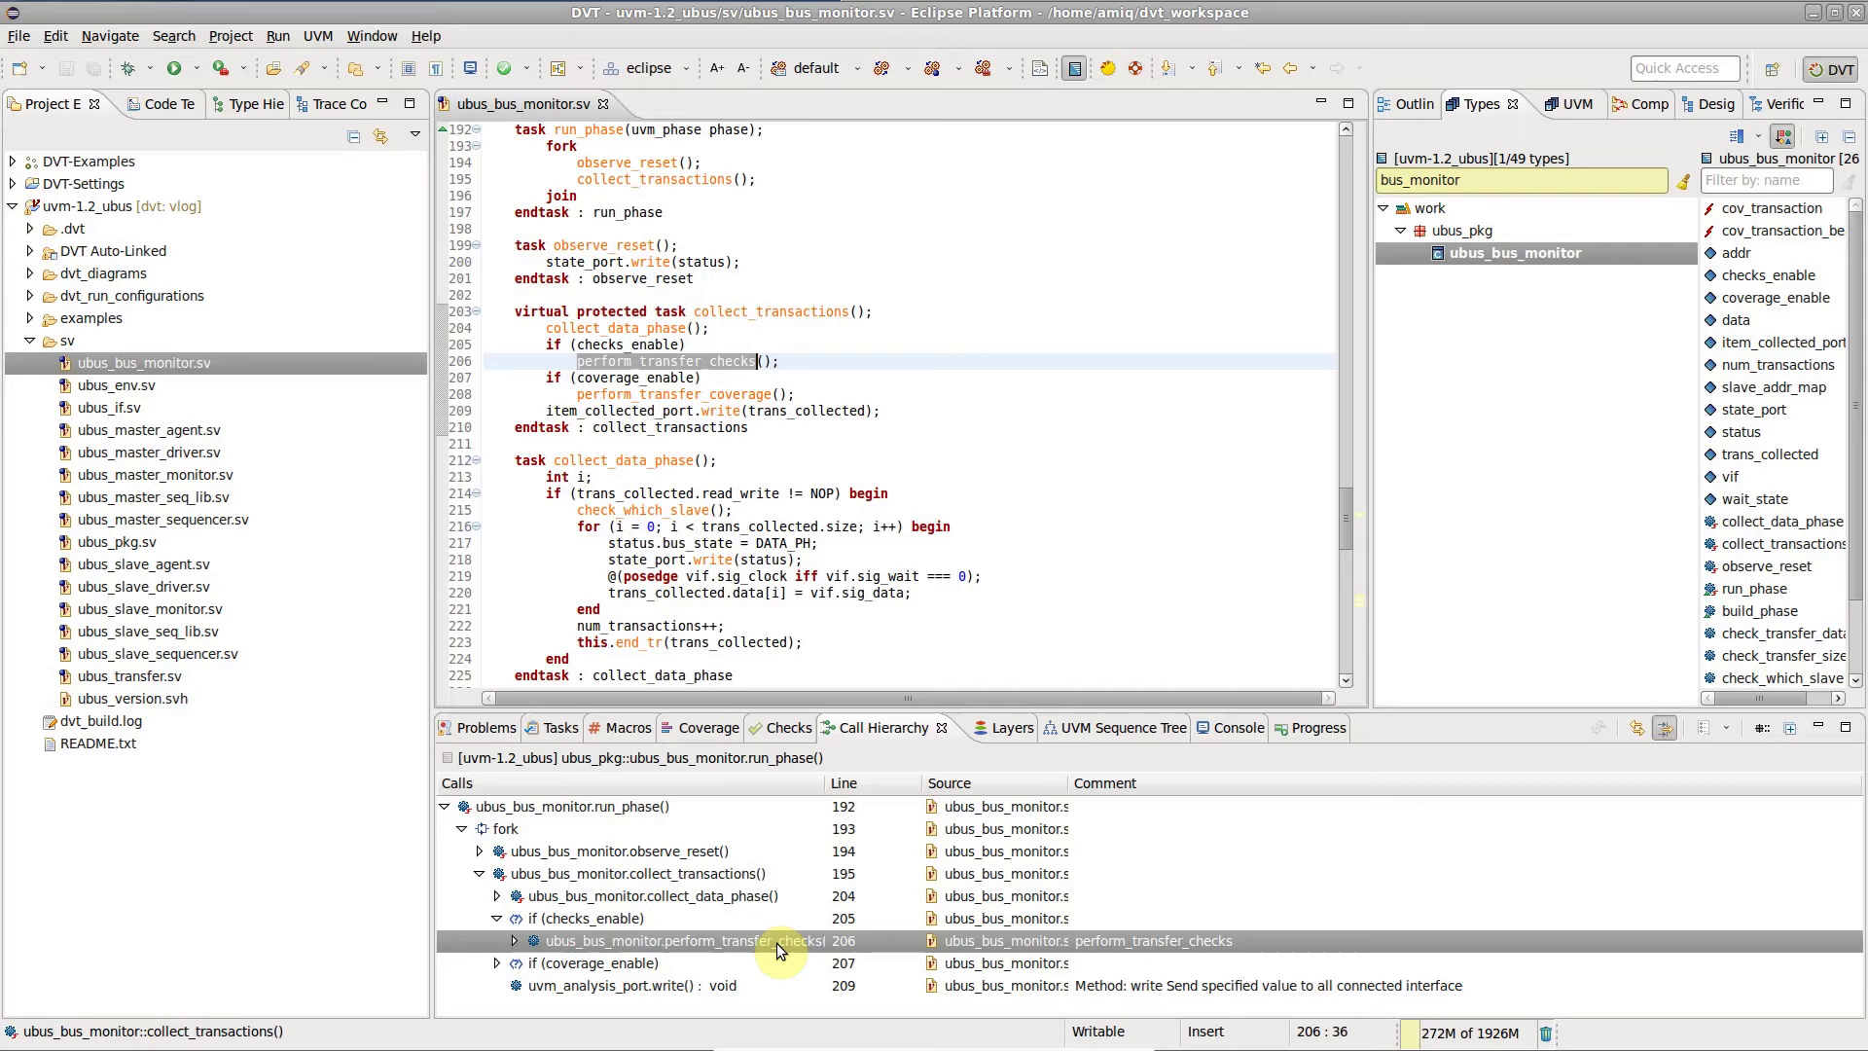
- Expand collect_transactions() multiple levels, revealing check_which_slave and slave_address_map calls
right_click(741, 879)
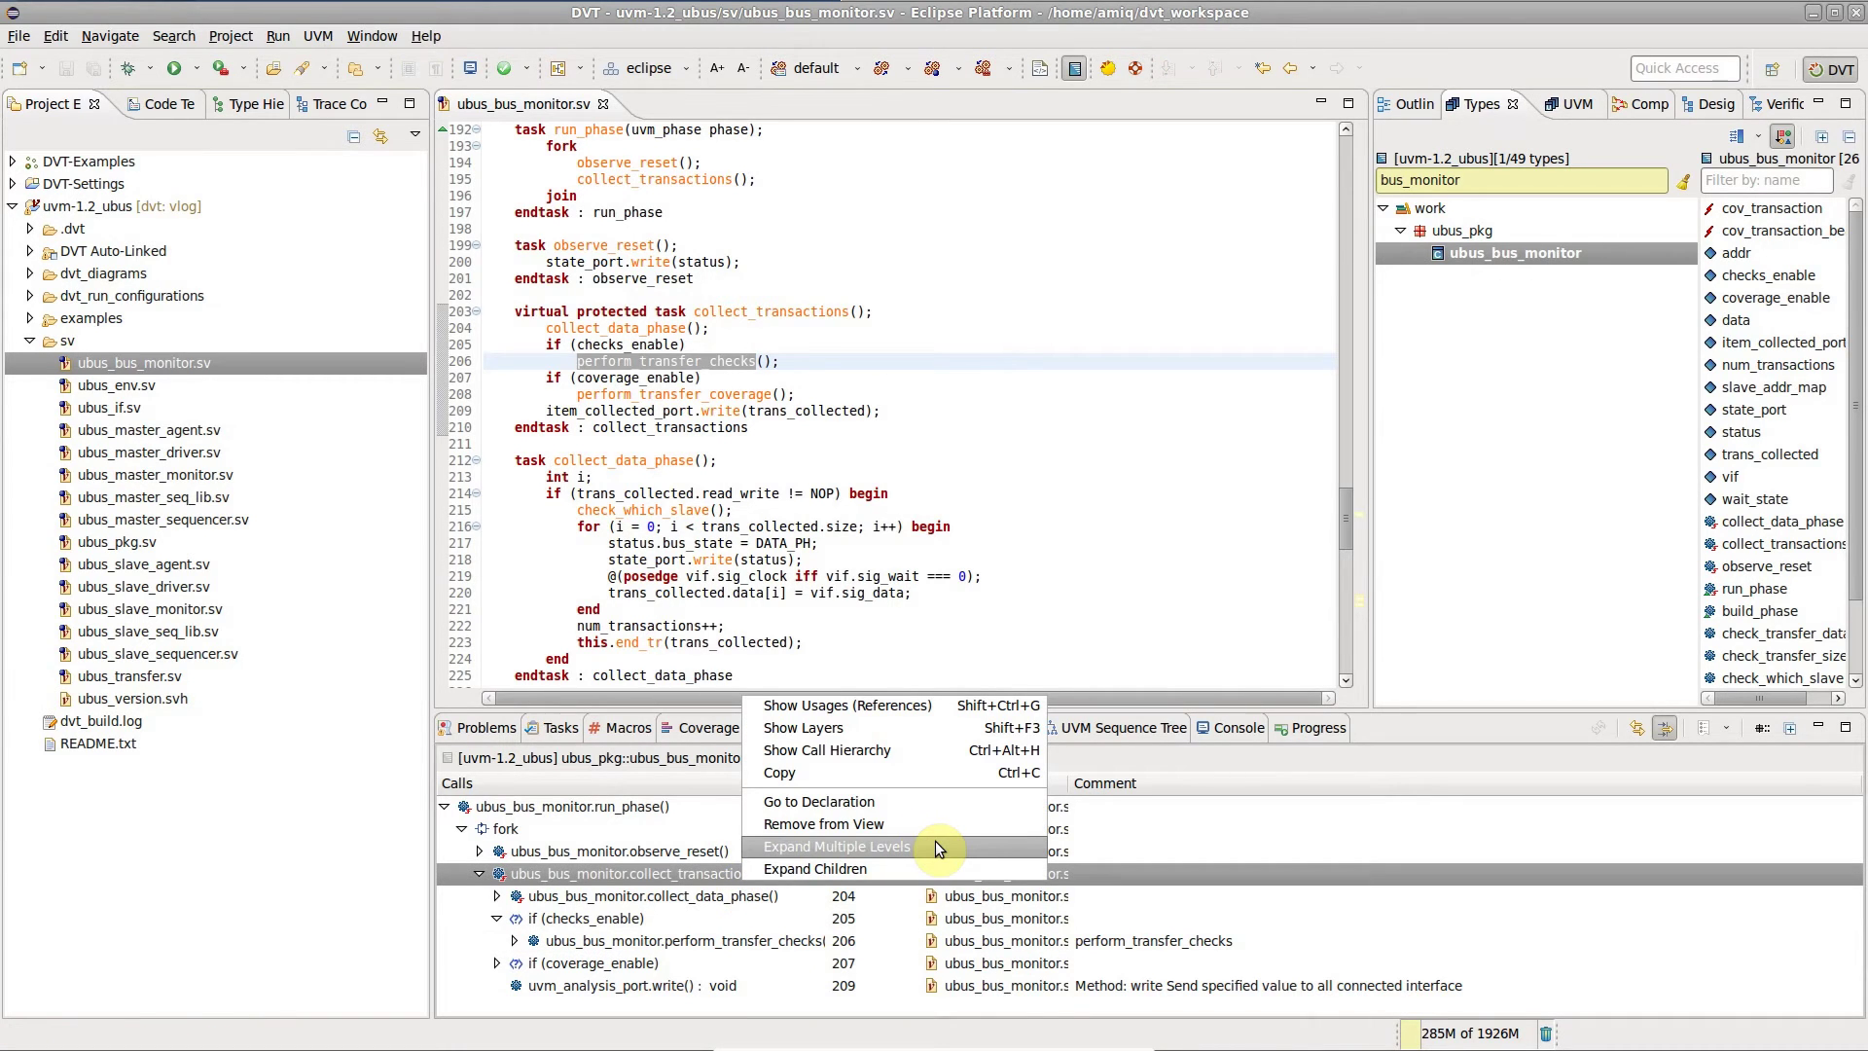
click(936, 847)
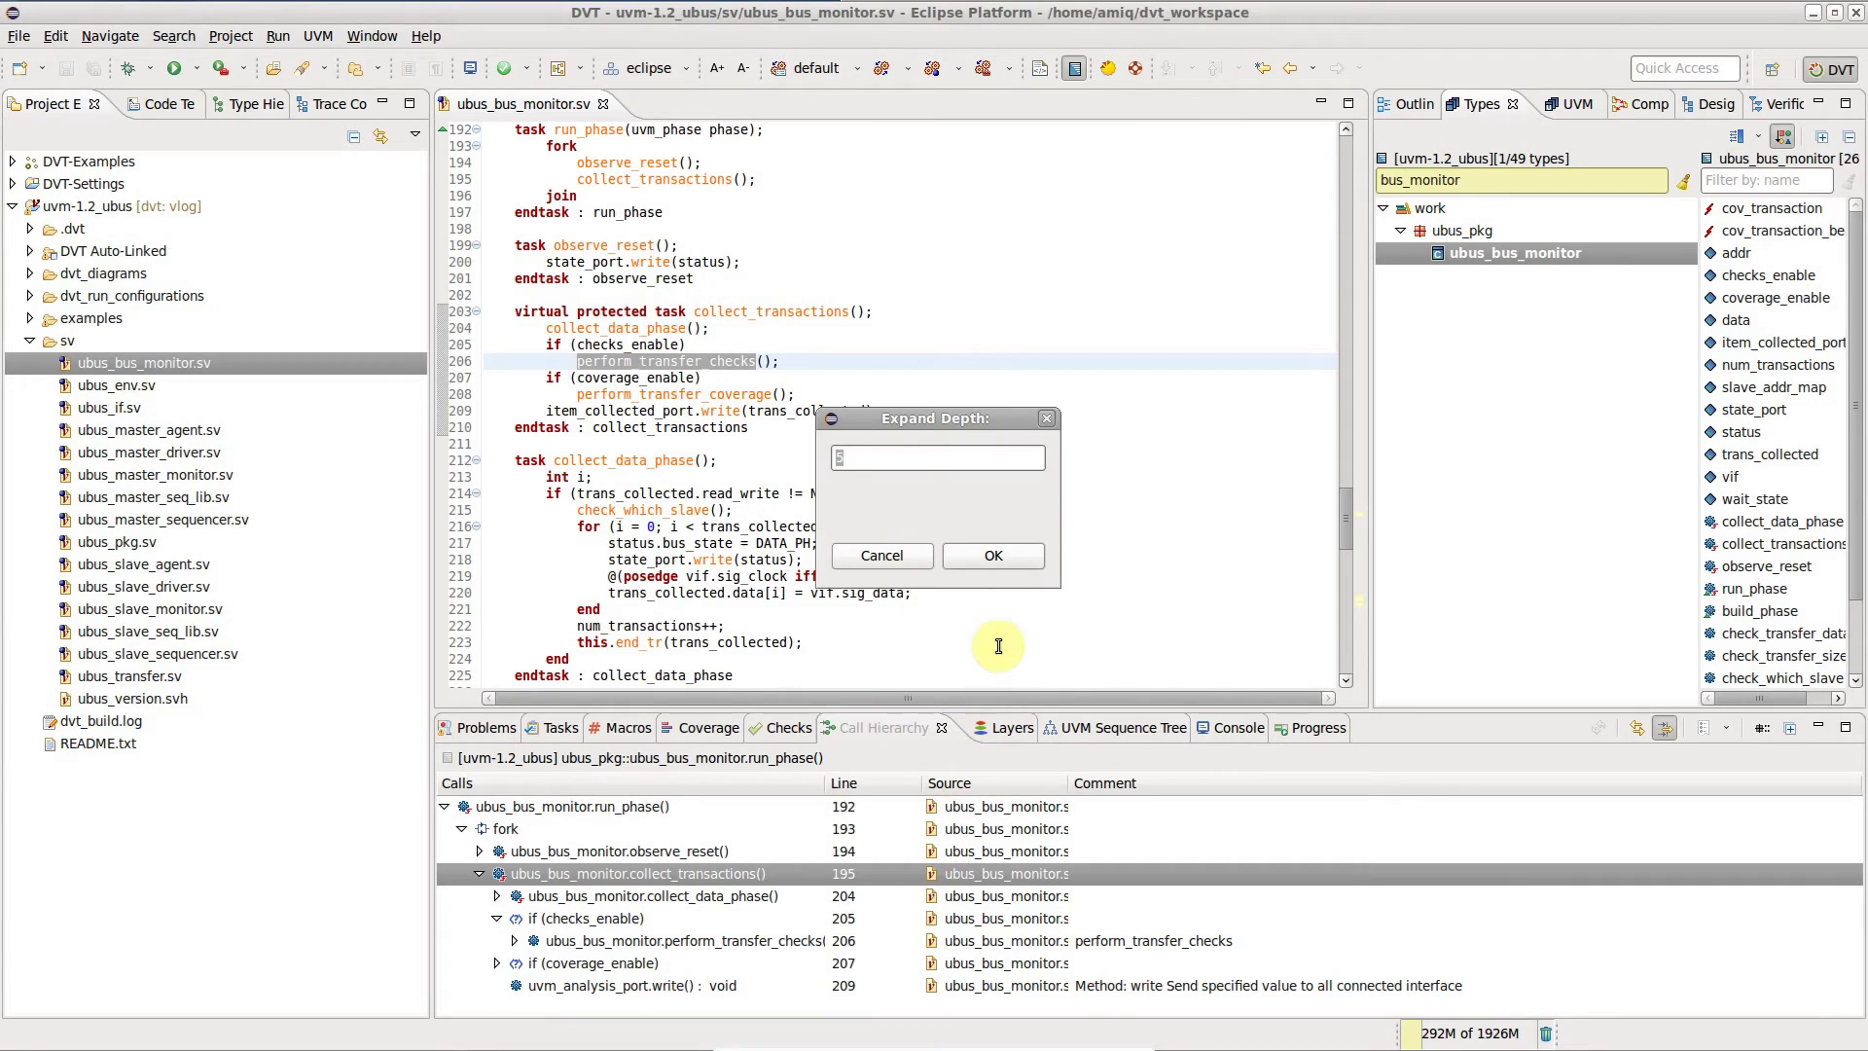
click(994, 556)
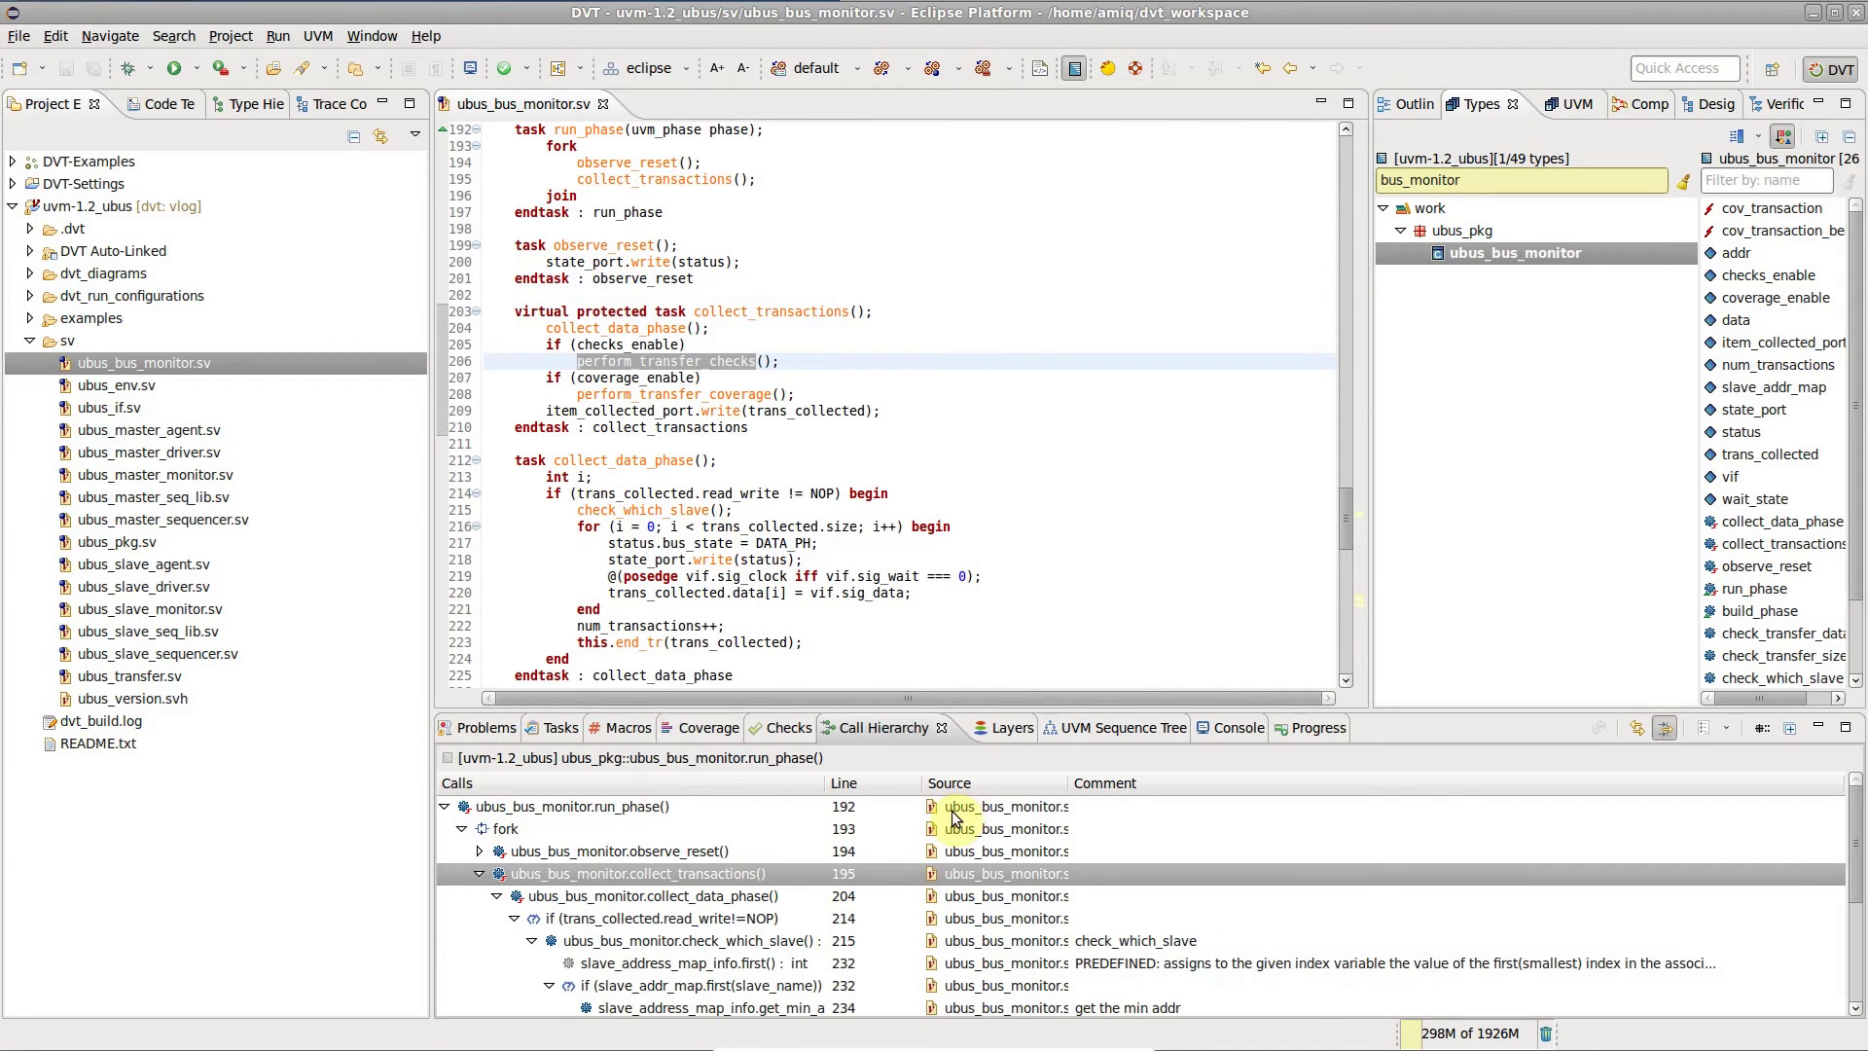
scroll(952, 817, down, 2)
scroll(949, 817, up, 1)
scroll(946, 816, up, 1)
- Enable the Hide forks and Hide conditional statements call hierarchy filters
click(753, 834)
click(808, 915)
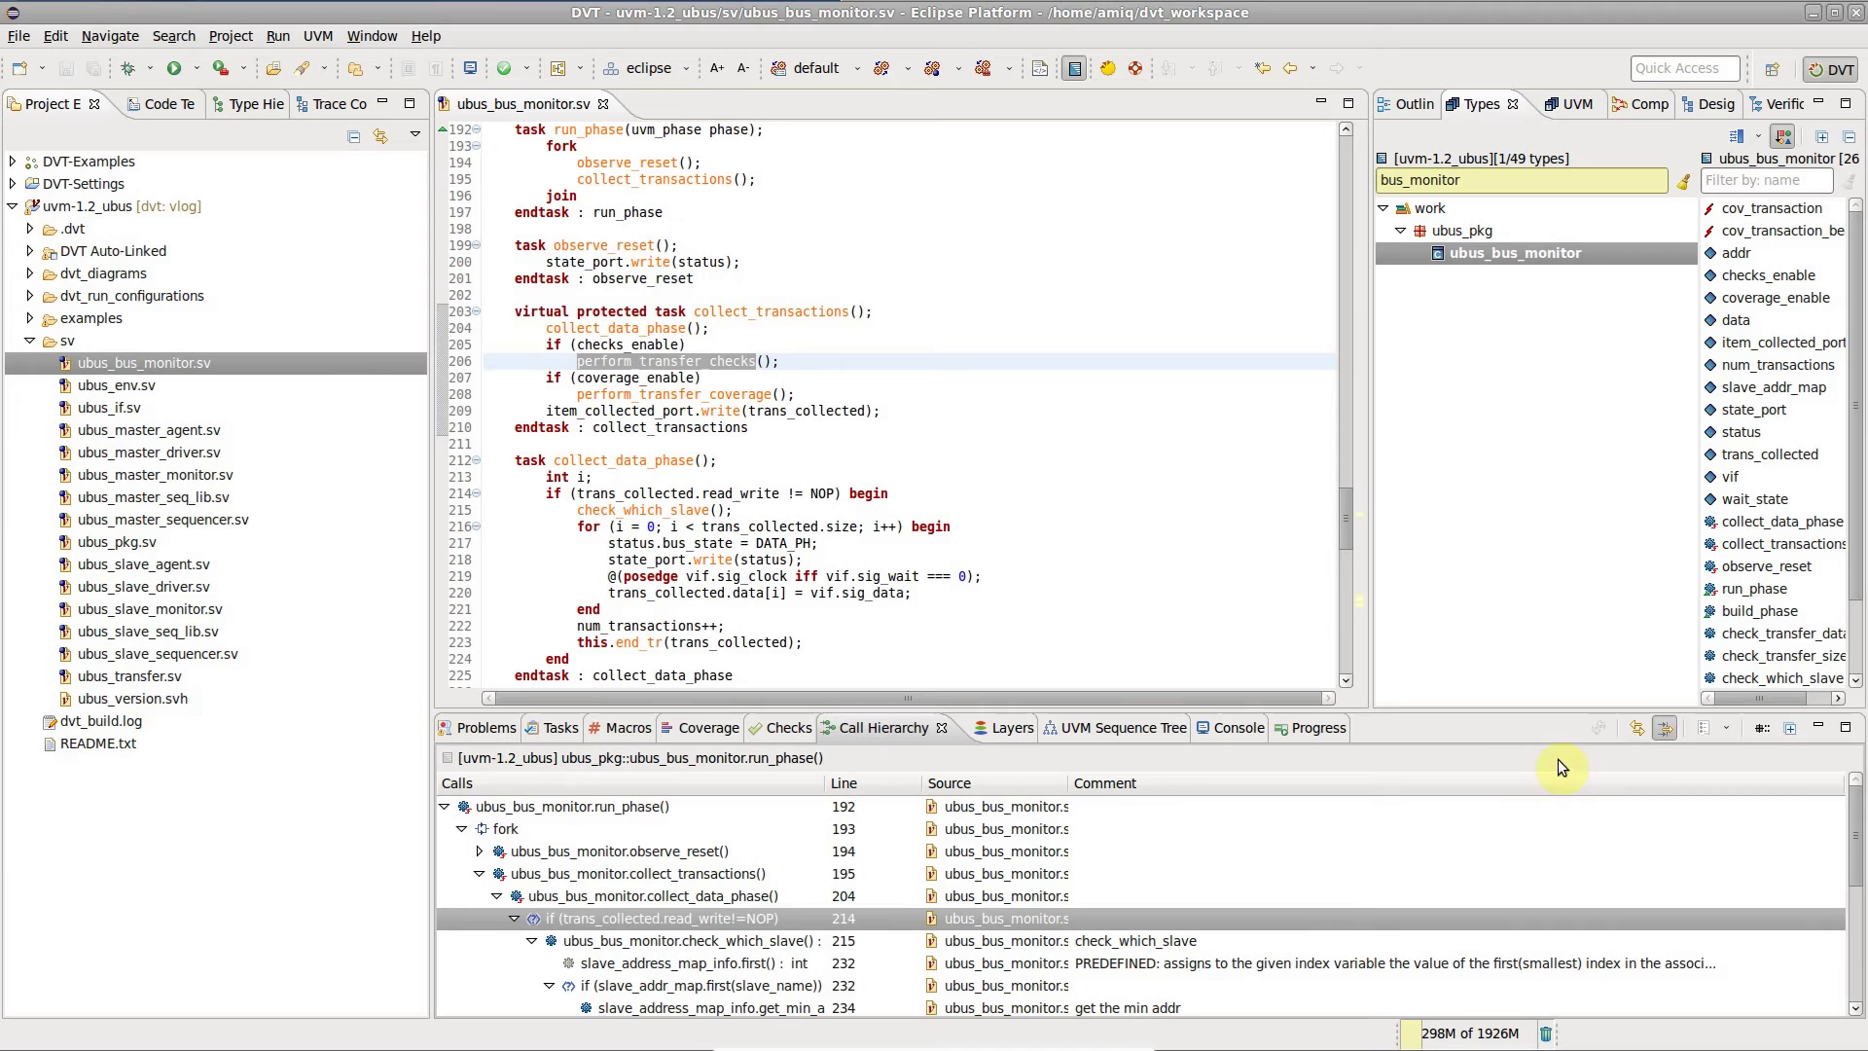
click(1672, 728)
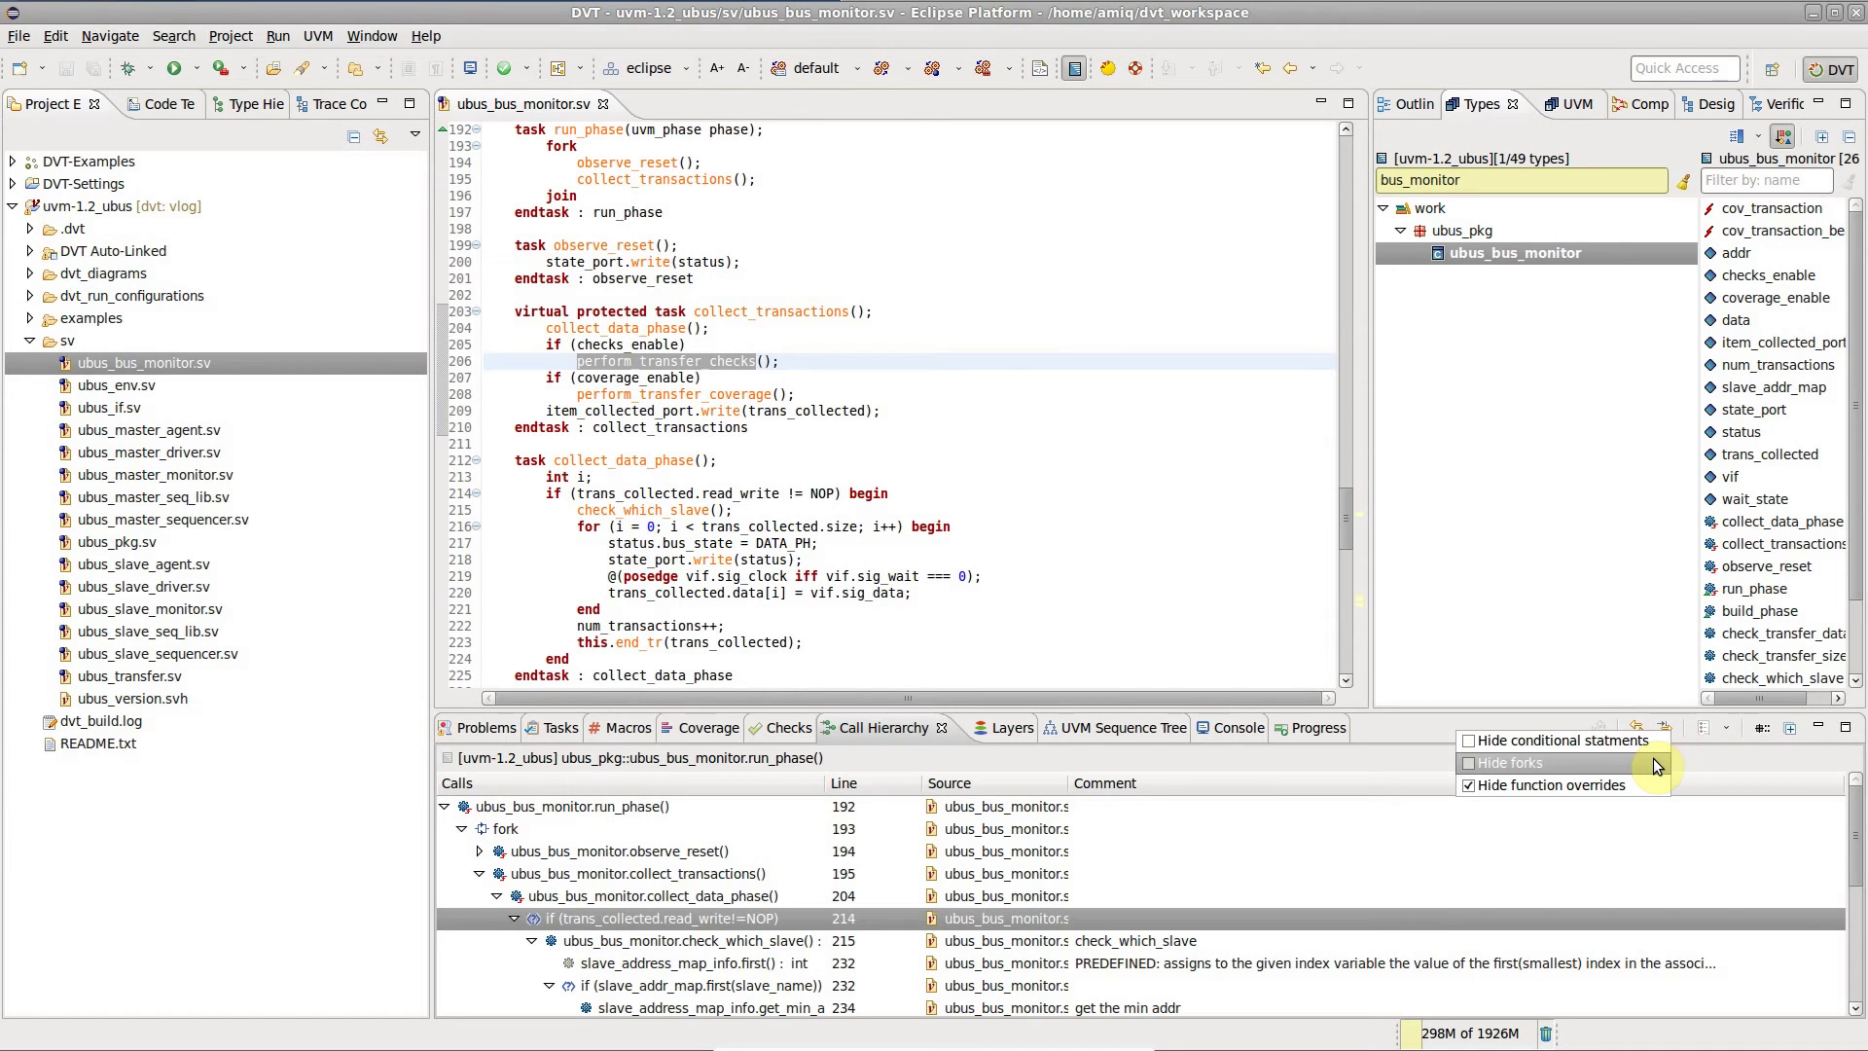
click(1654, 757)
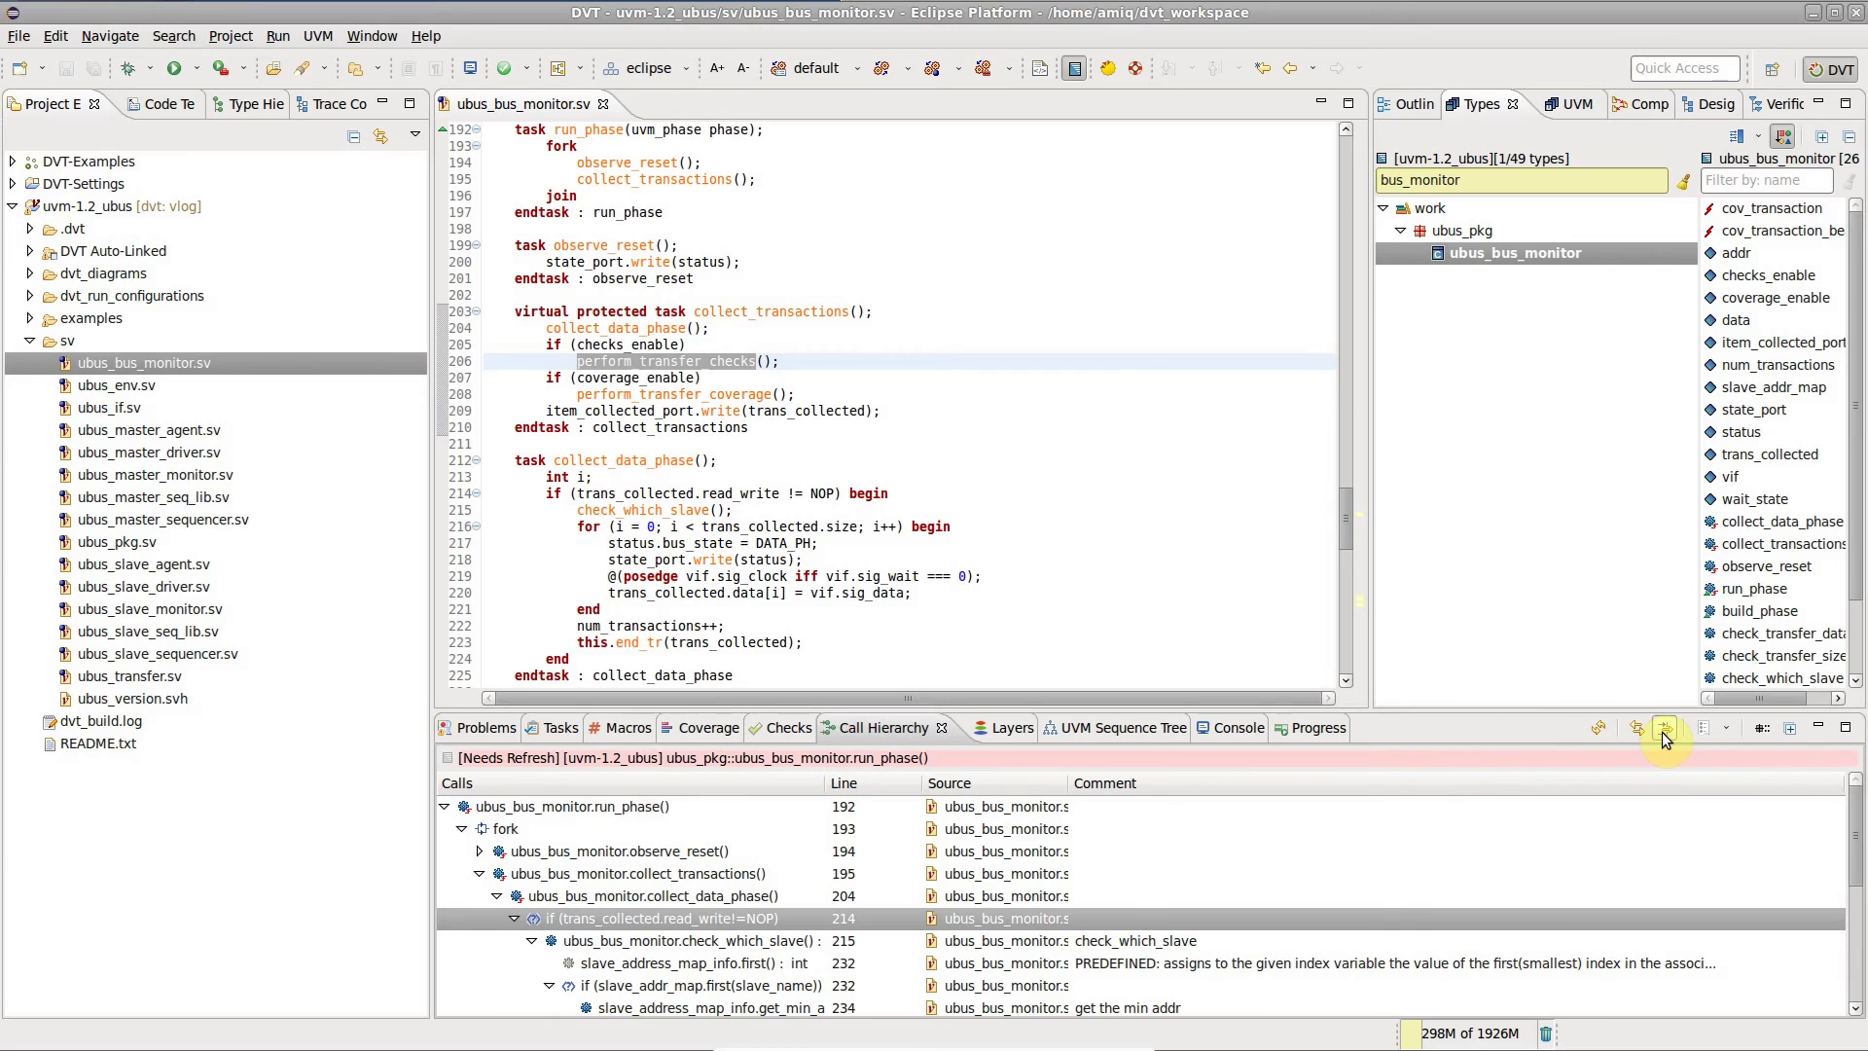
click(1663, 732)
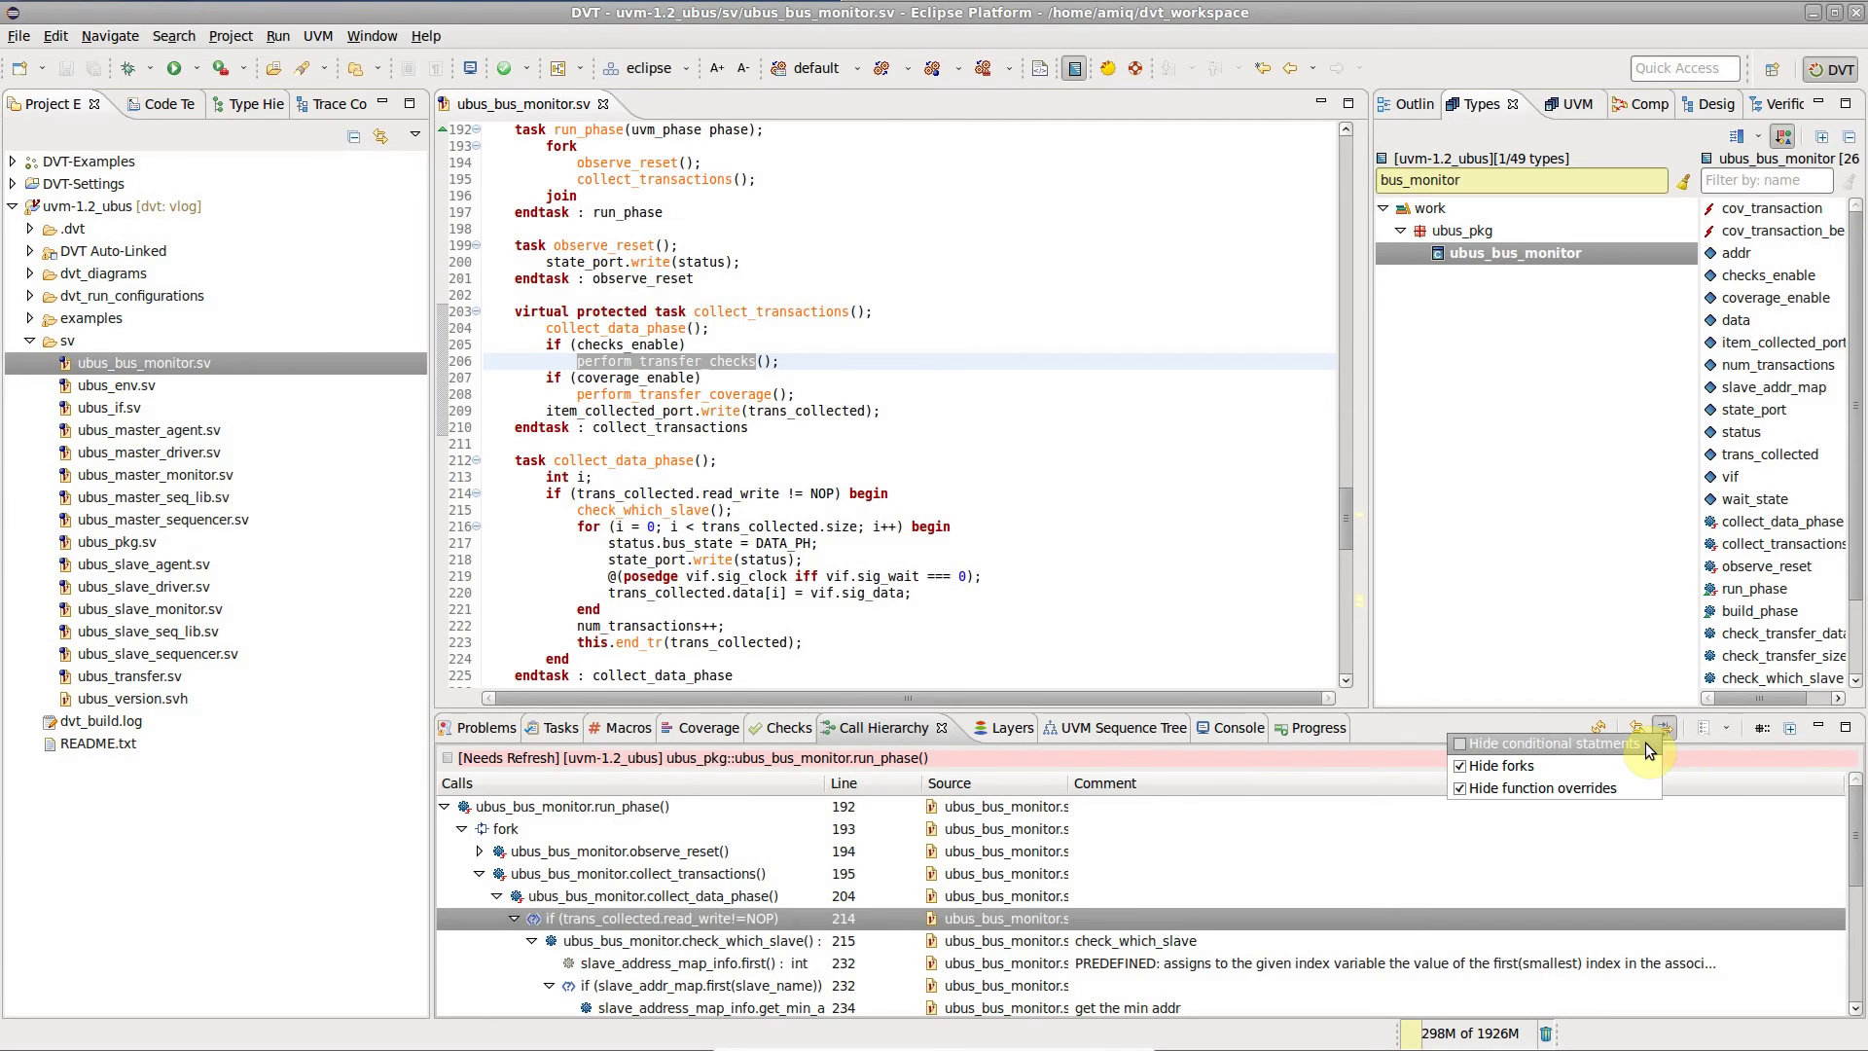
click(1646, 743)
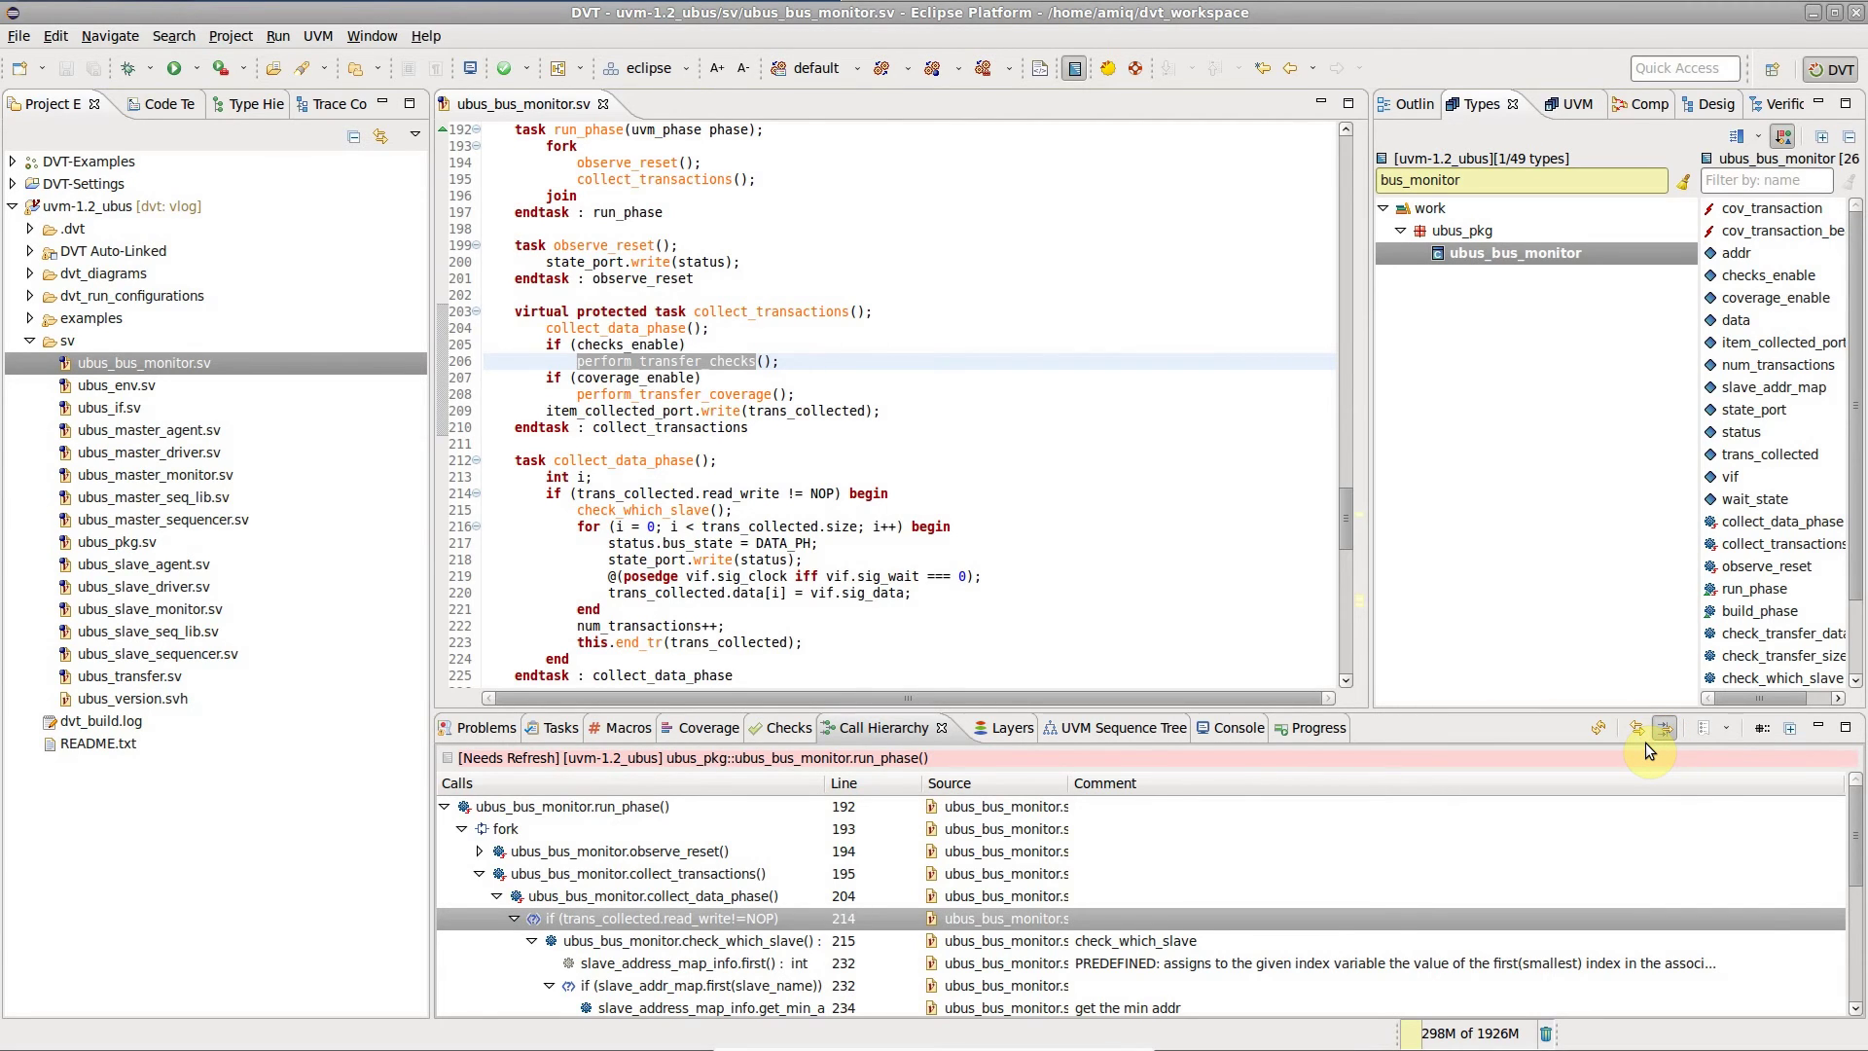